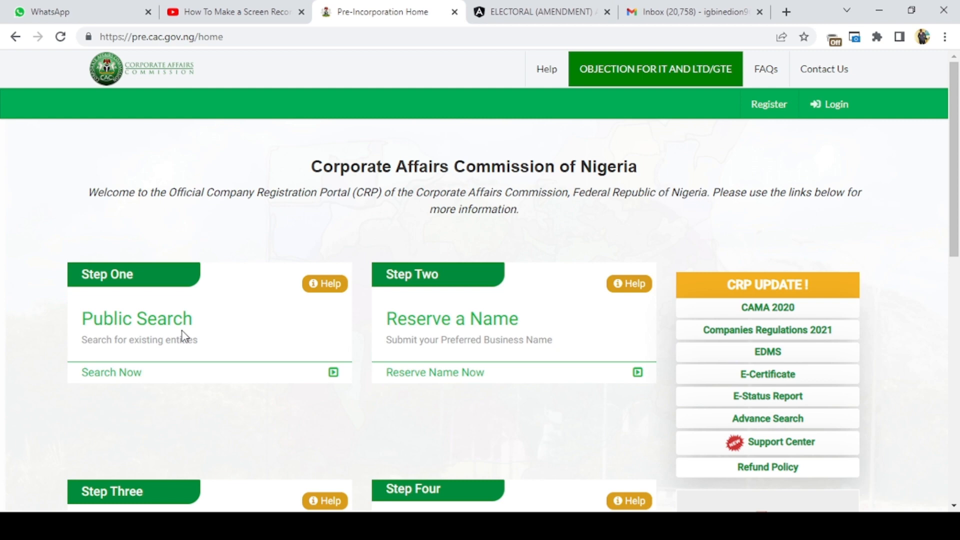
- Search the CAC public records for "Eudi Integrated Digital Services", then close the search page
left_click(133, 373)
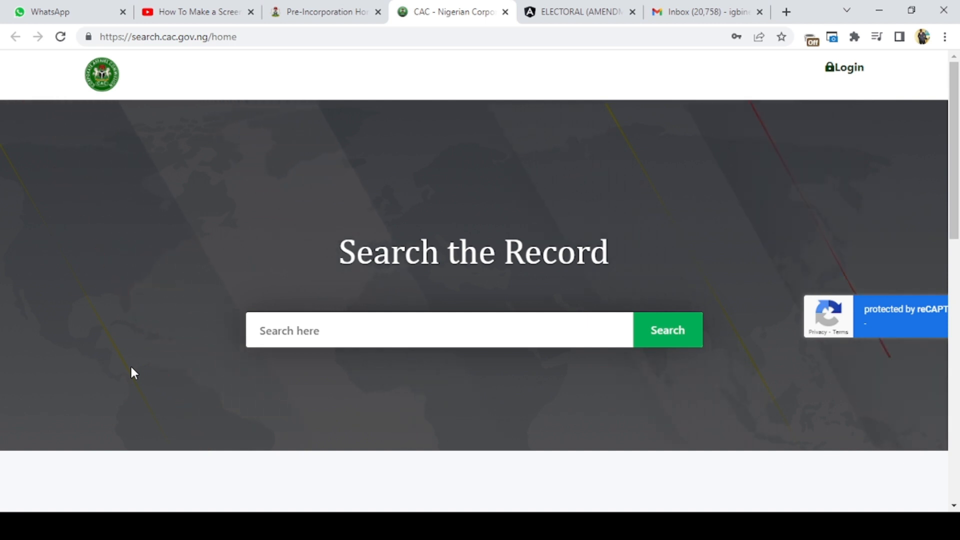
left_click(266, 334)
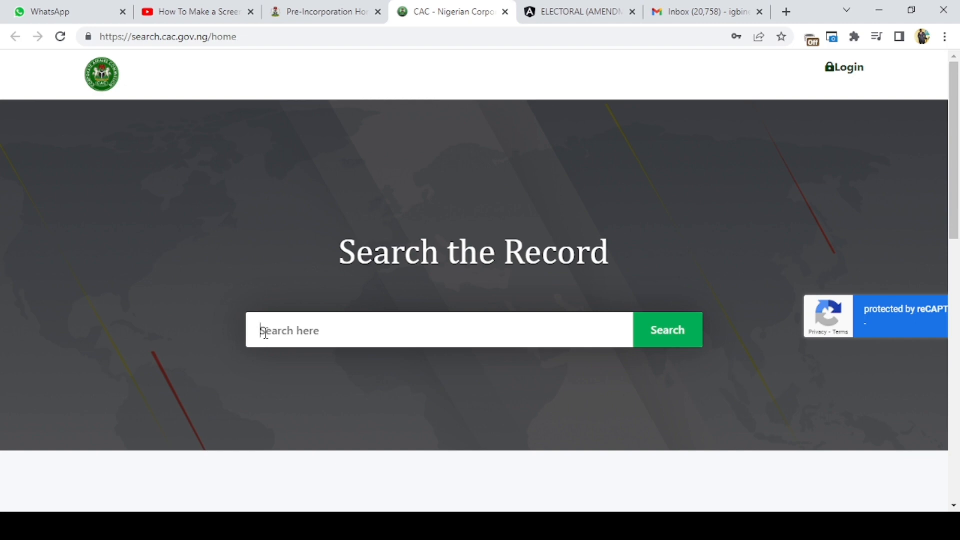
type("Eudi Integrateed D")
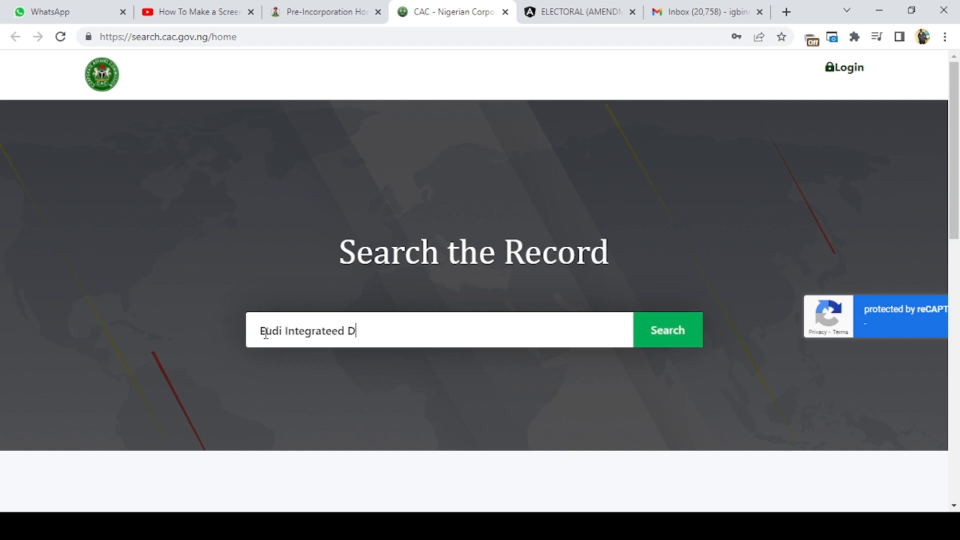
key("BackSpace")
key("BackSpace")
key("BackSpace")
key("BackSpace")
type("d ")
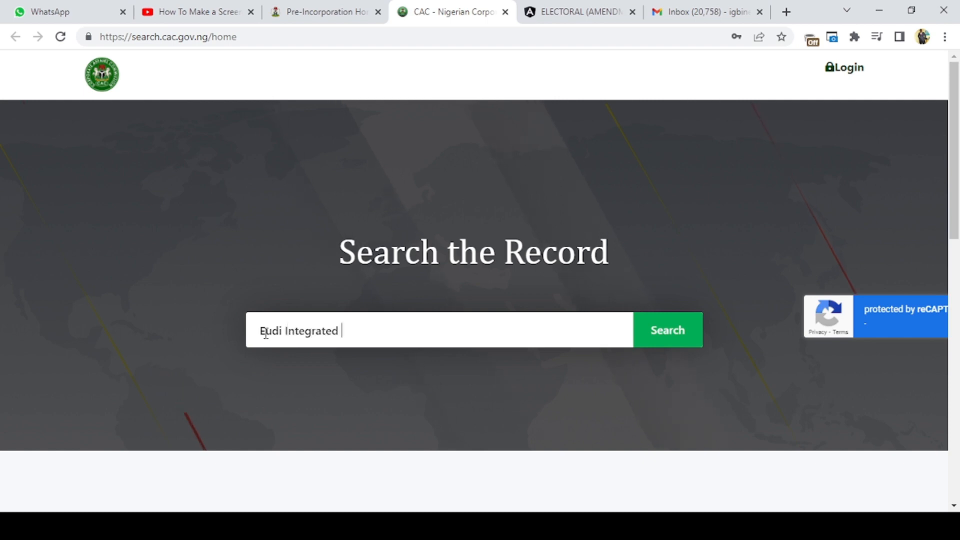
type("Digital S")
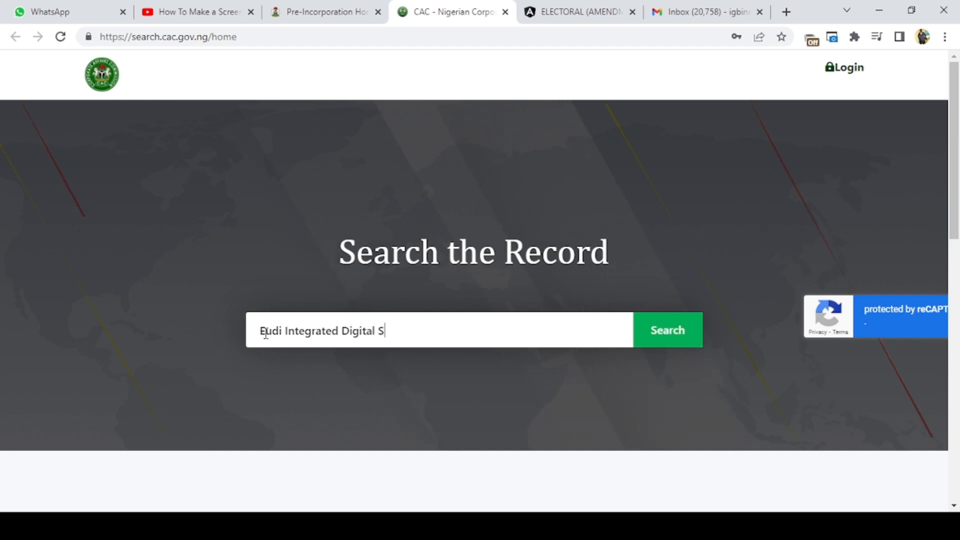
type("ervices")
left_click(679, 329)
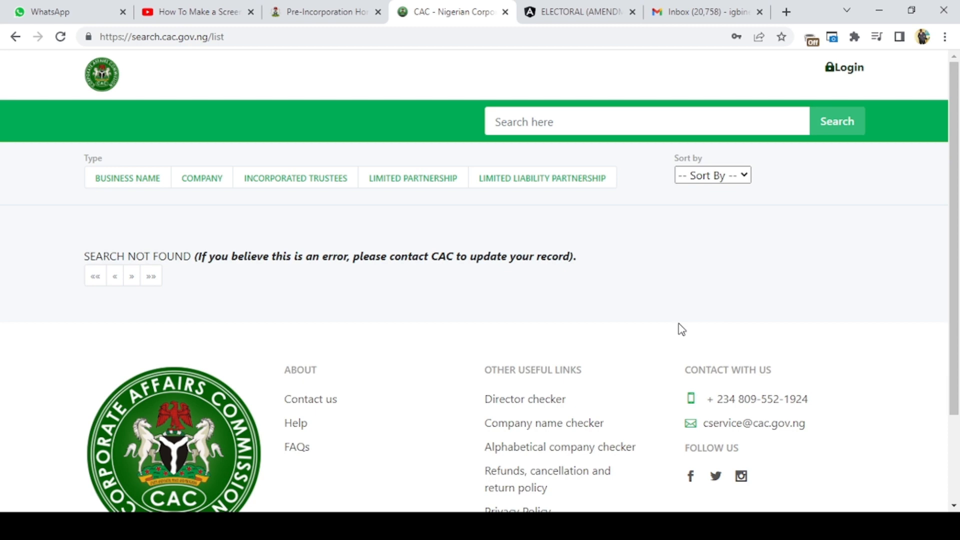
left_click(505, 12)
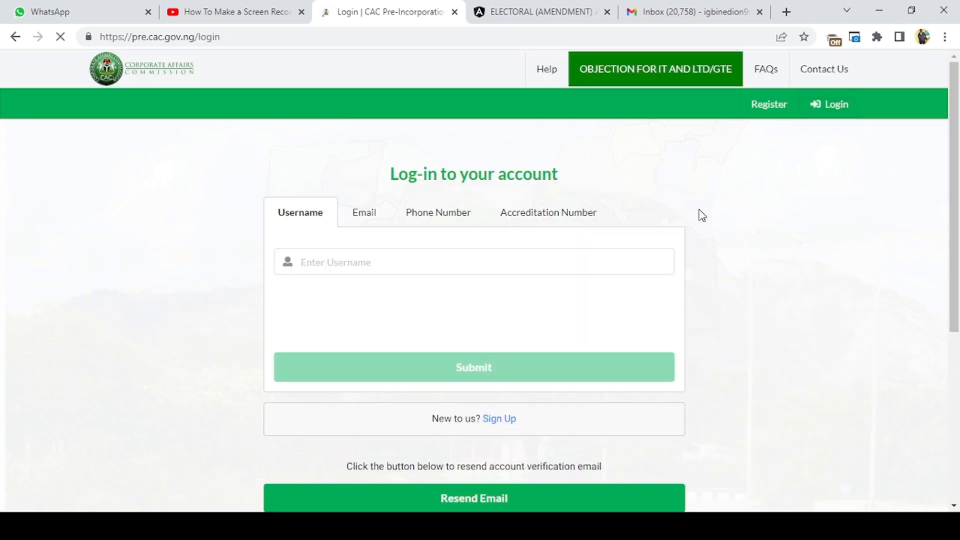
- Log in to the registration portal with the saved account username and password, completing the robot check
left_click(325, 266)
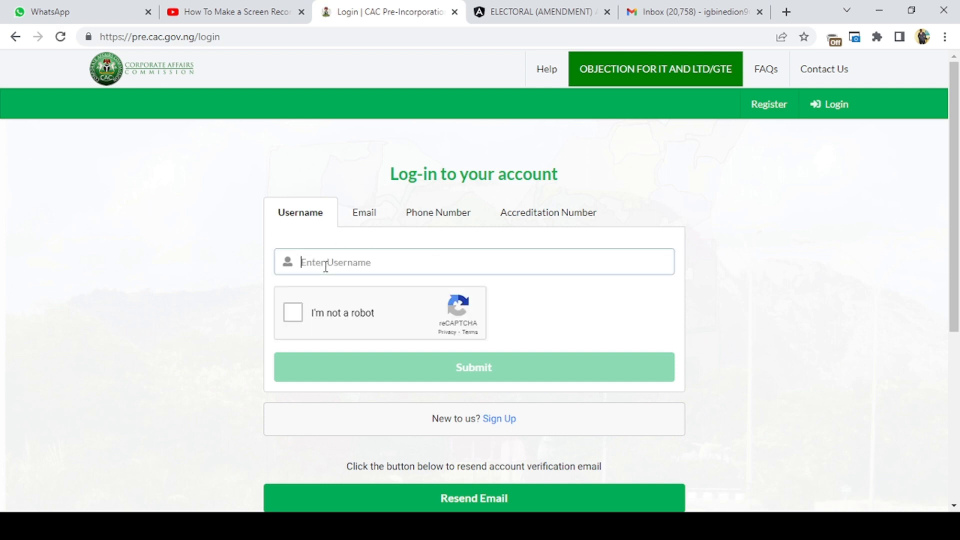
left_click(382, 395)
left_click(294, 309)
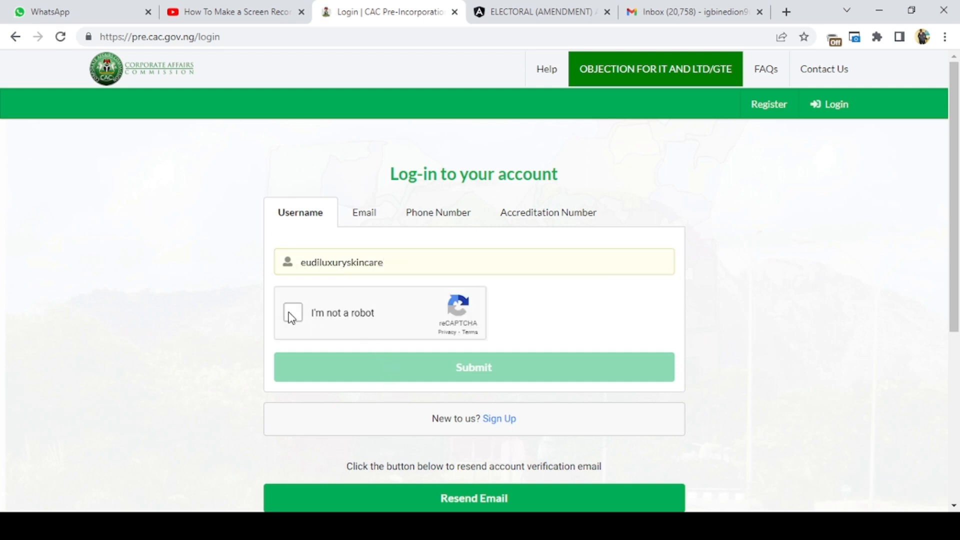
left_click(368, 381)
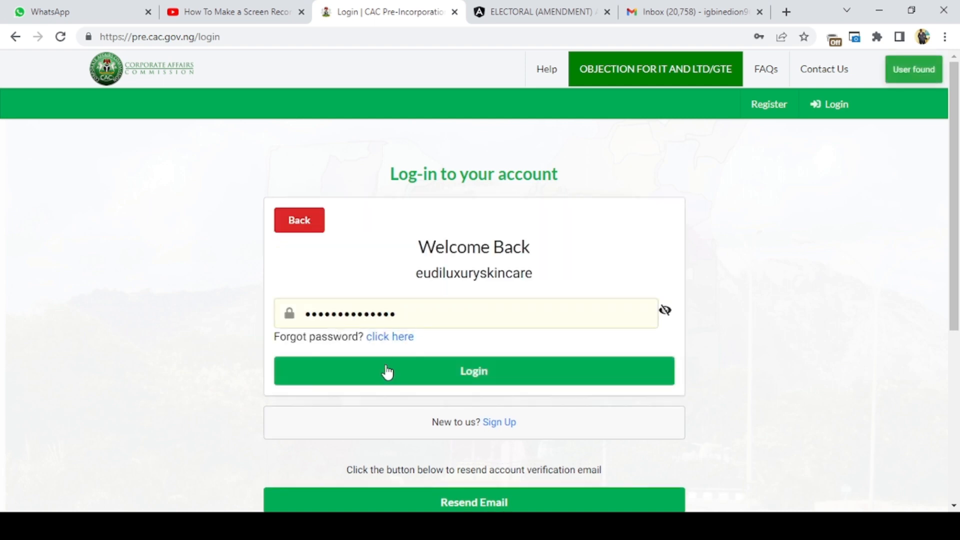
left_click(377, 381)
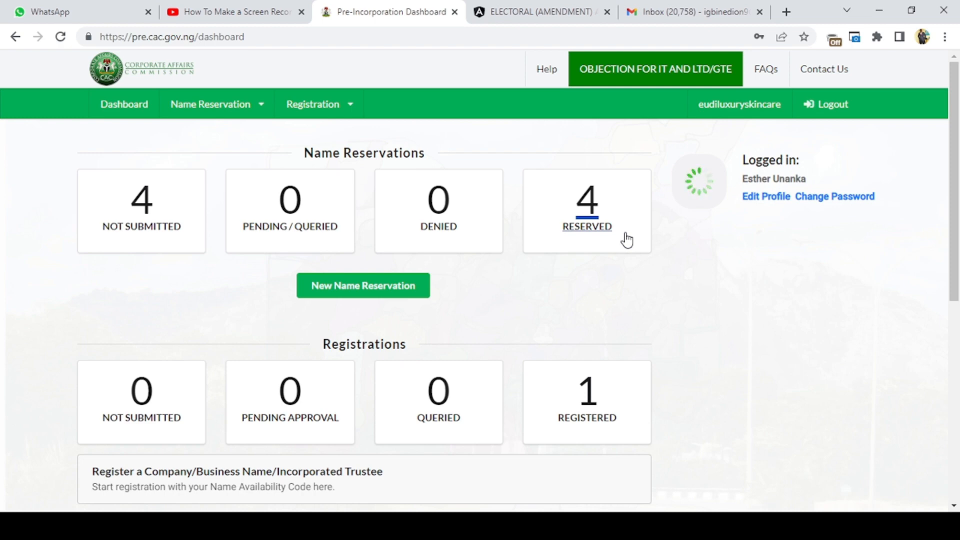
- Start a new name reservation with the classification BUSINESS NAME and the specific type BUSINESS NAME - SOLE PROPRIETOR
left_click(368, 286)
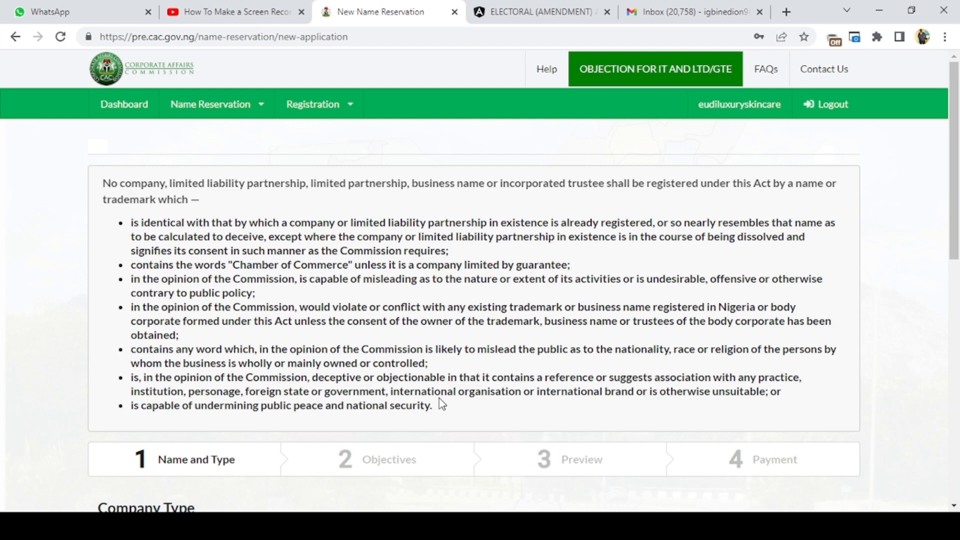
scroll(439, 398, "down", 3)
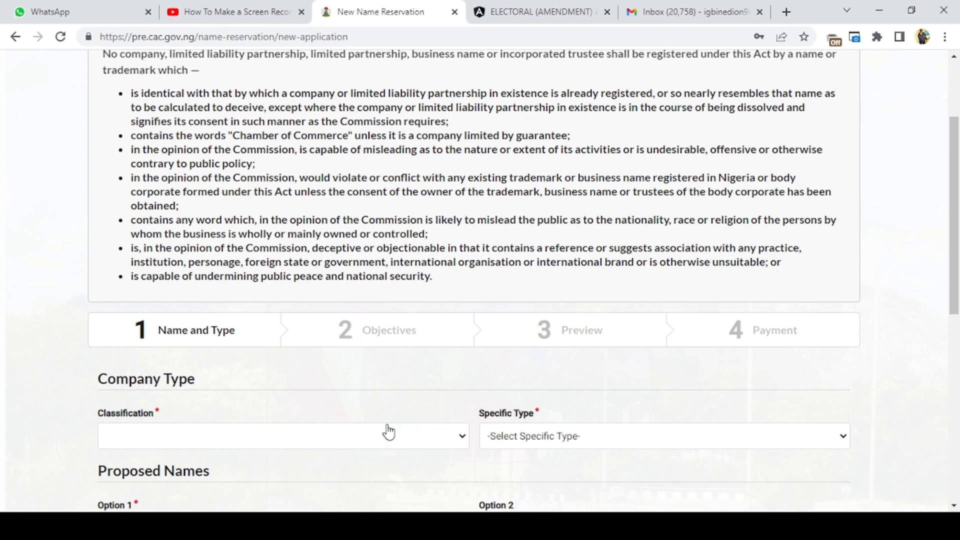
scroll(279, 396, "down", 3)
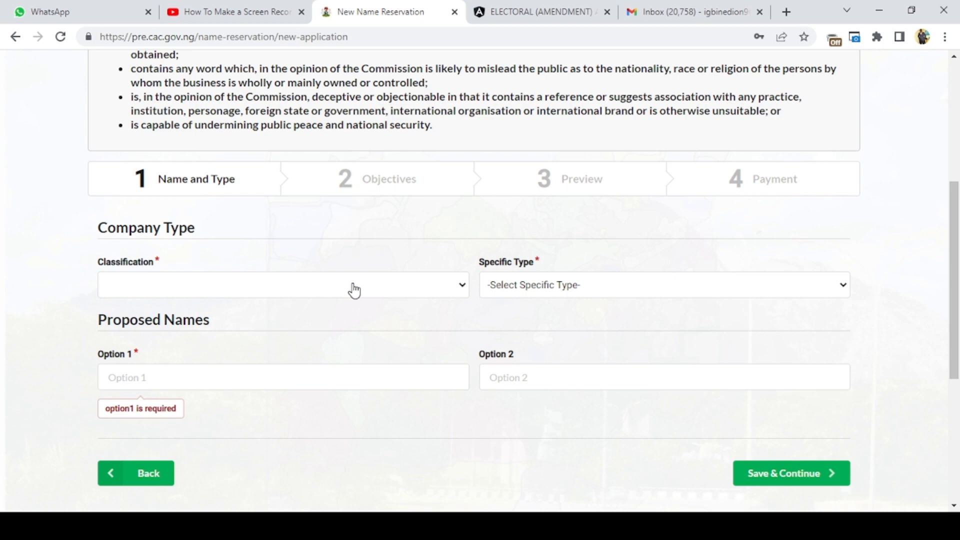
left_click(266, 318)
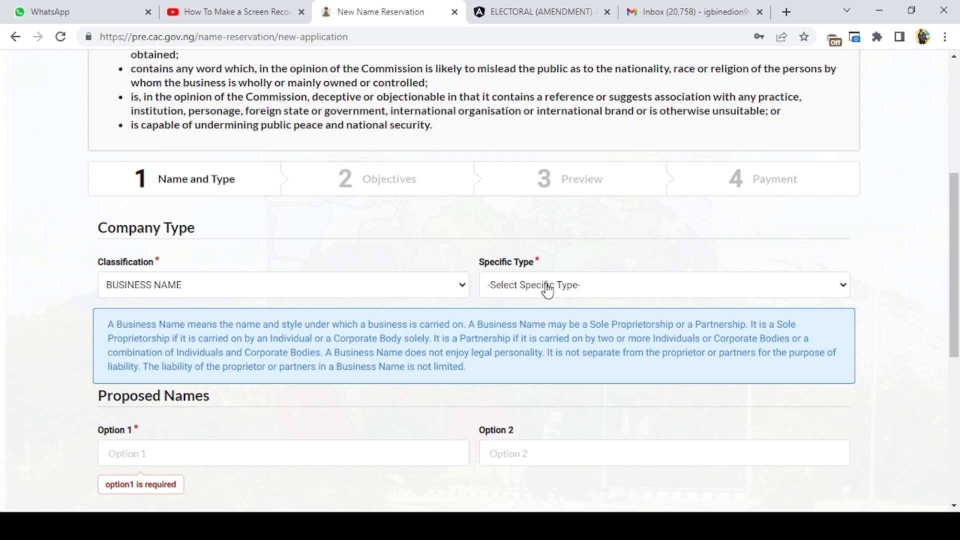
left_click(594, 320)
- Enter "Eudi Integrated Digital Services" as the first proposed name
scroll(315, 396, "down", 2)
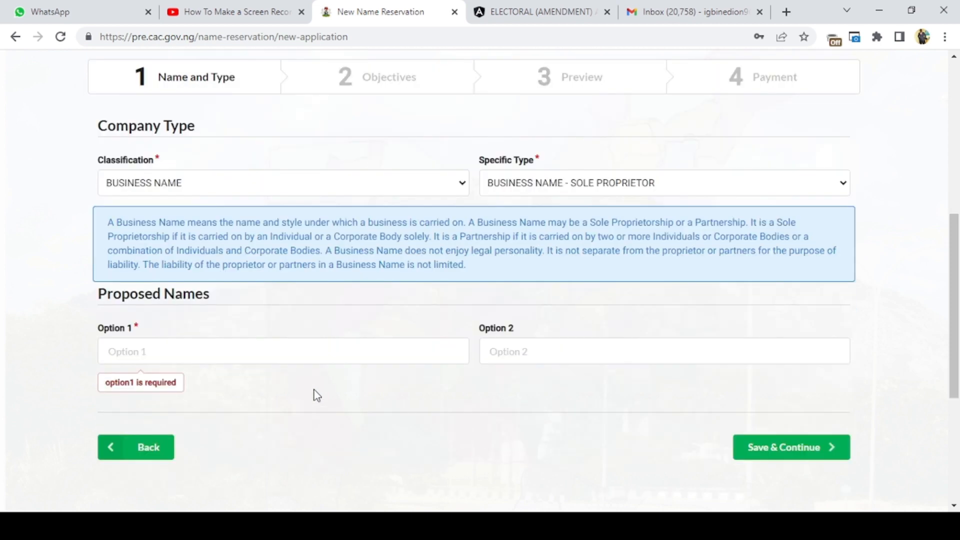
left_click(304, 333)
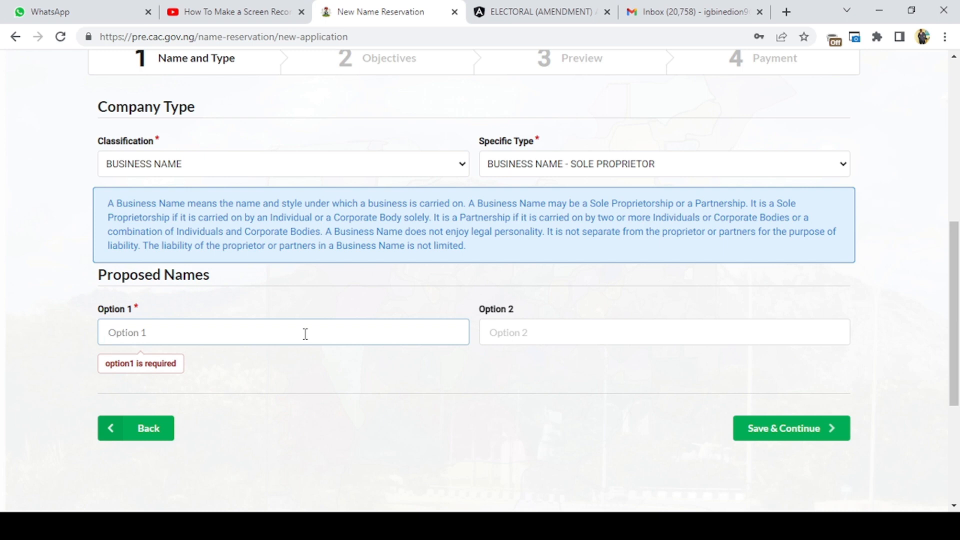
type("Eudi D")
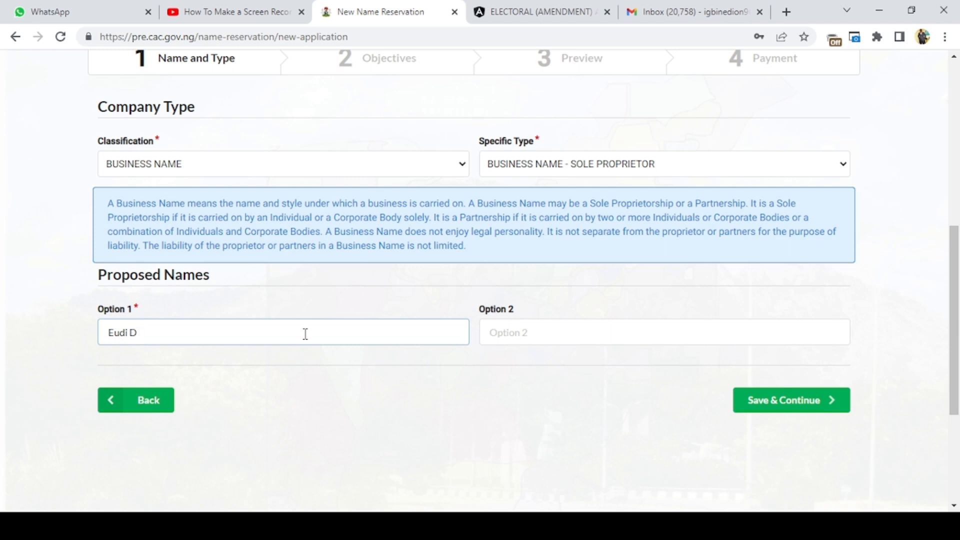
key("BackSpace")
type("Integrated Digital S")
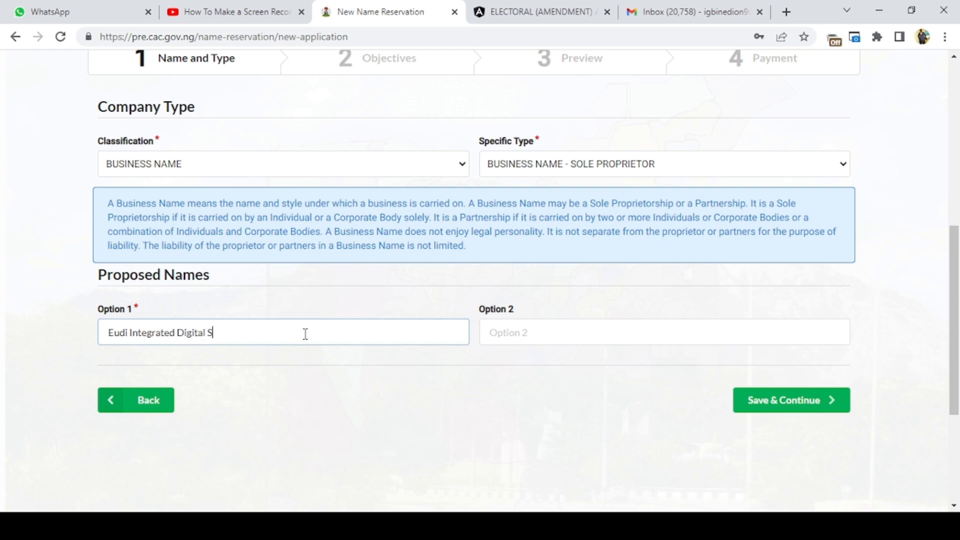
type("ervices")
- Enter "Eudi Digital Integrated Services" as the second proposed name, then save and continue to the objectives
left_click(493, 331)
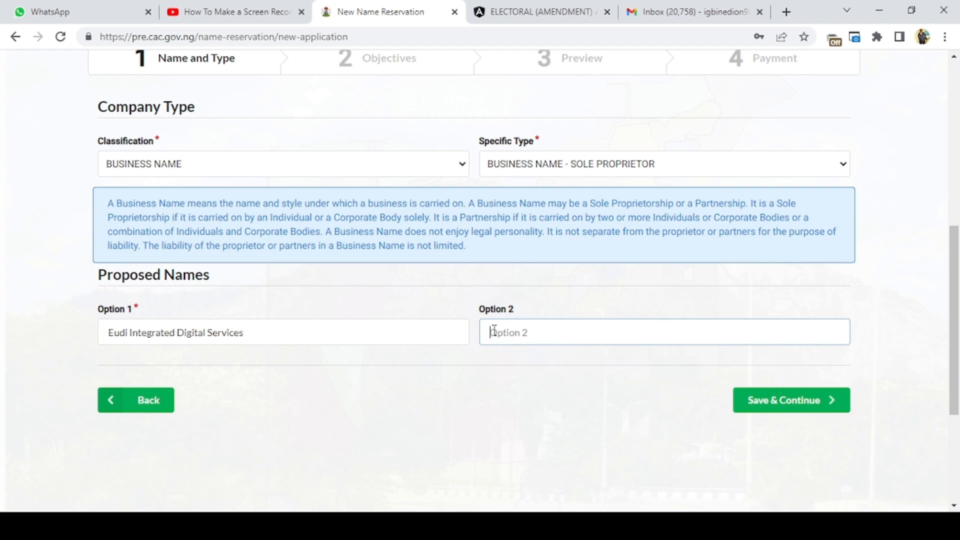
type("Eudi Digital Integrated Ser")
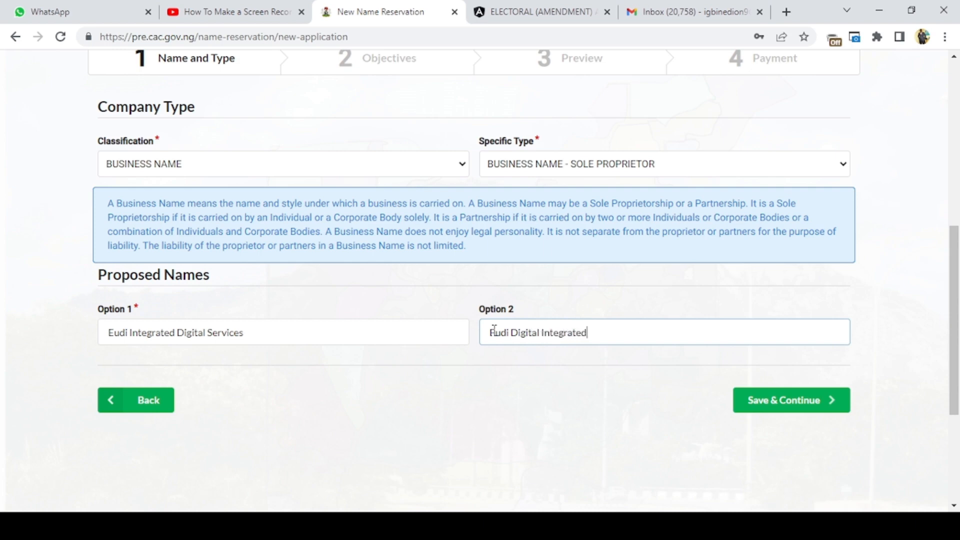
type("vices")
left_click(756, 401)
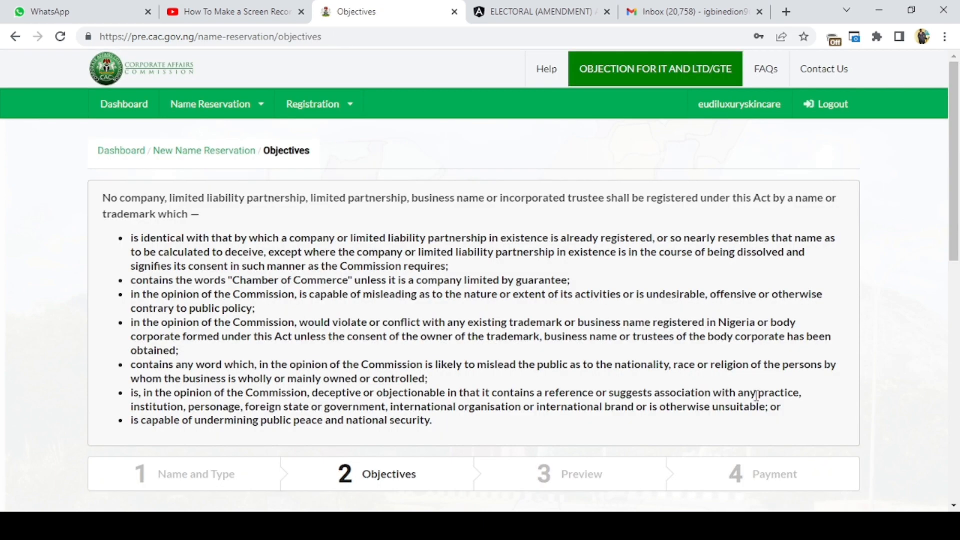
- Set the search reason to NEW INCORPORATION / REGISTRATION and the business nature to INFORMATION AND COMMUNICATION, COMPUTER PROGRAMMING, CONSULTANCY AND RELATED ACTIVITIES
scroll(756, 395, "down", 4)
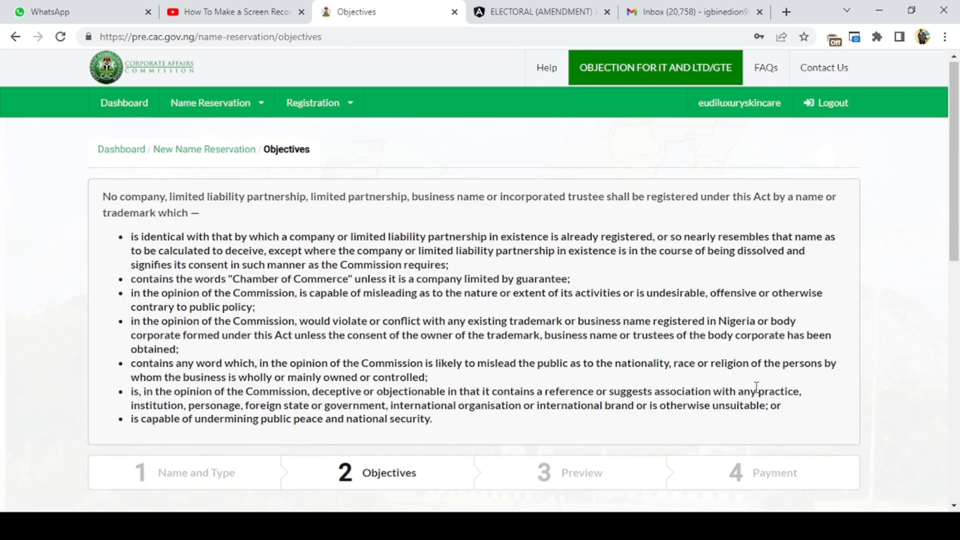
scroll(756, 388, "down", 1)
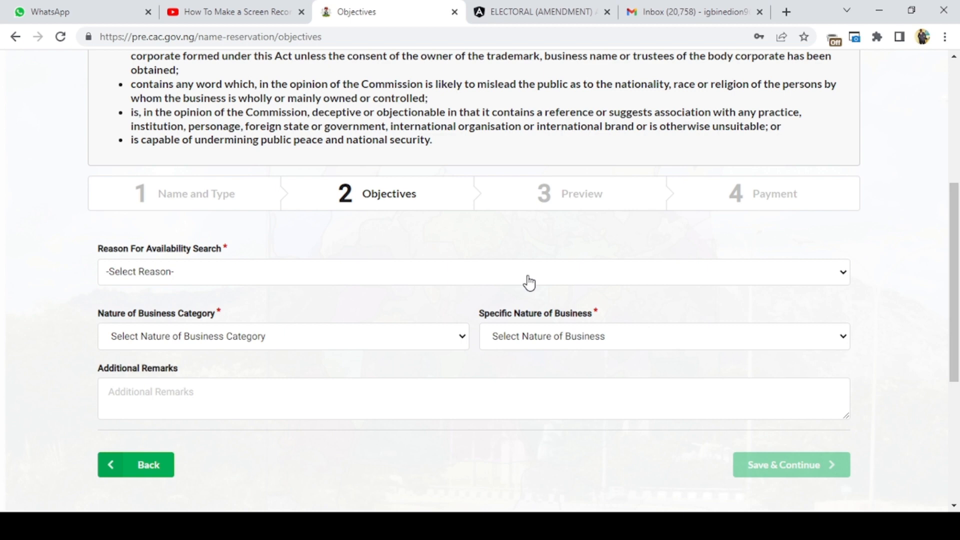
left_click(365, 341)
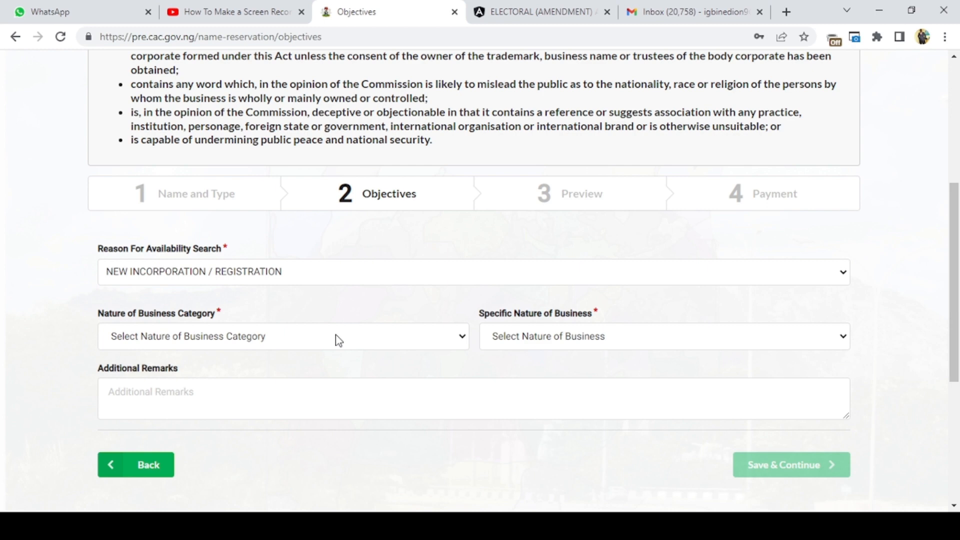
left_click(276, 270)
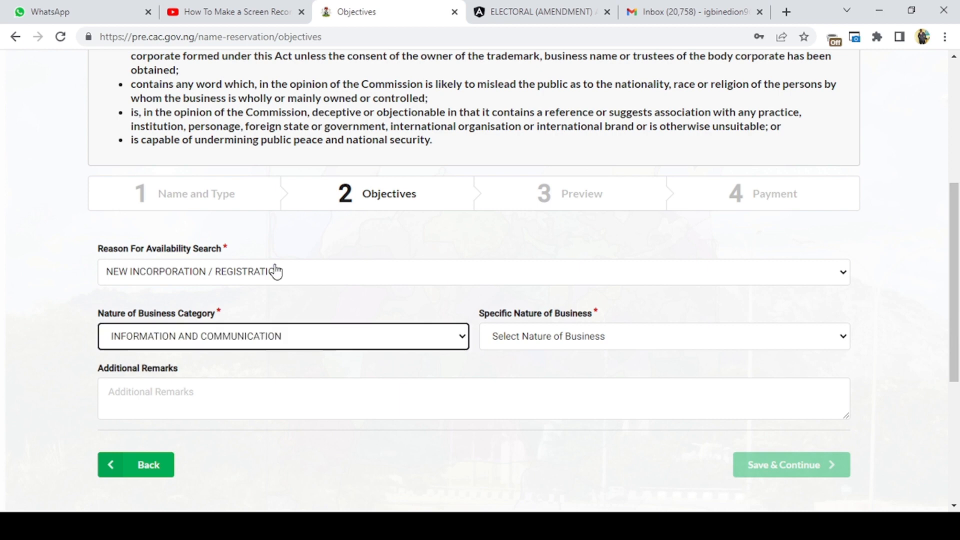
left_click(613, 336)
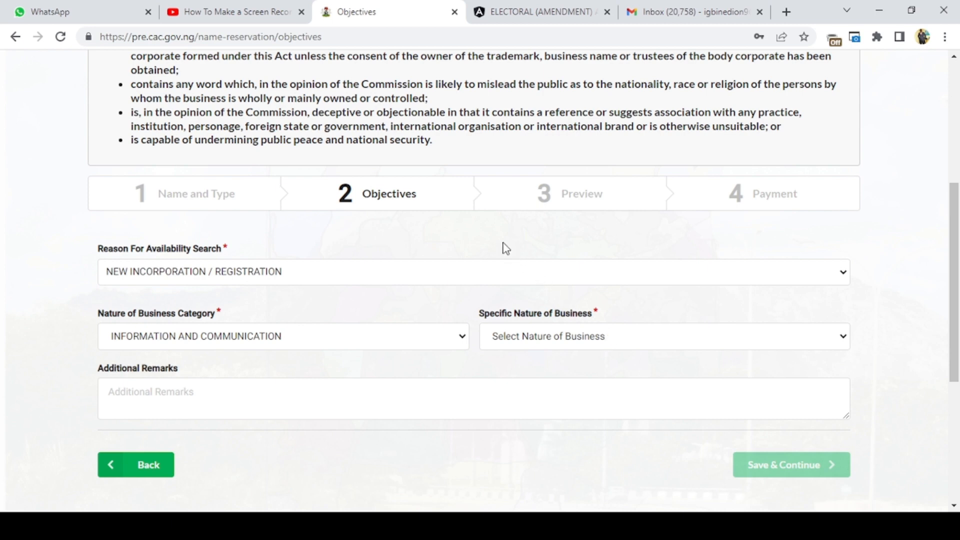
left_click(394, 205)
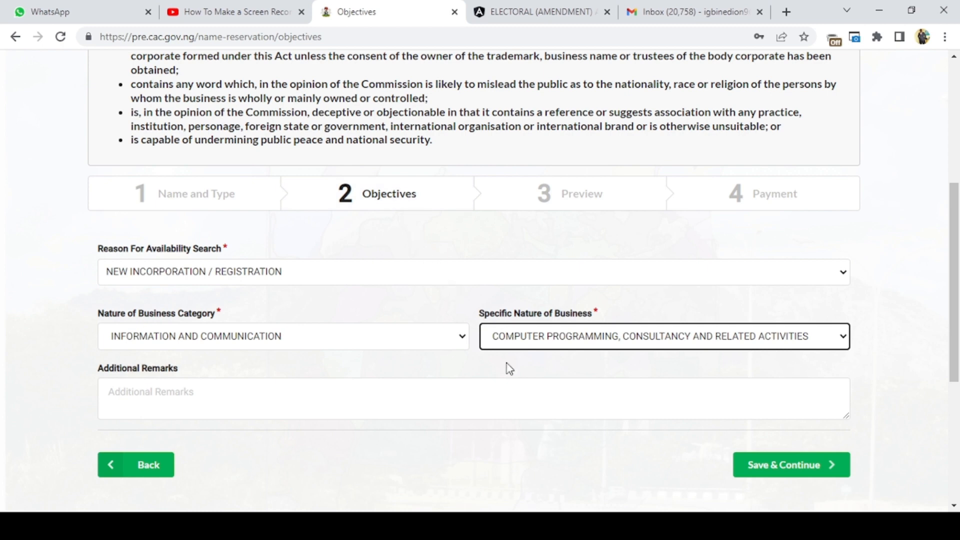
- Fill in the additional remarks with "ICT related consultancy services as well as Digital Marketing and Advertising"
left_click(477, 391)
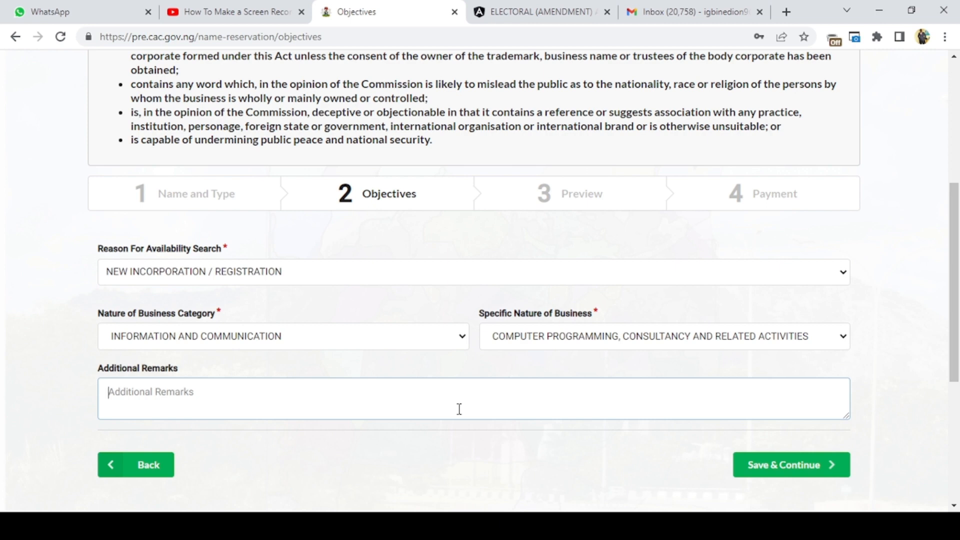
type("We are ub")
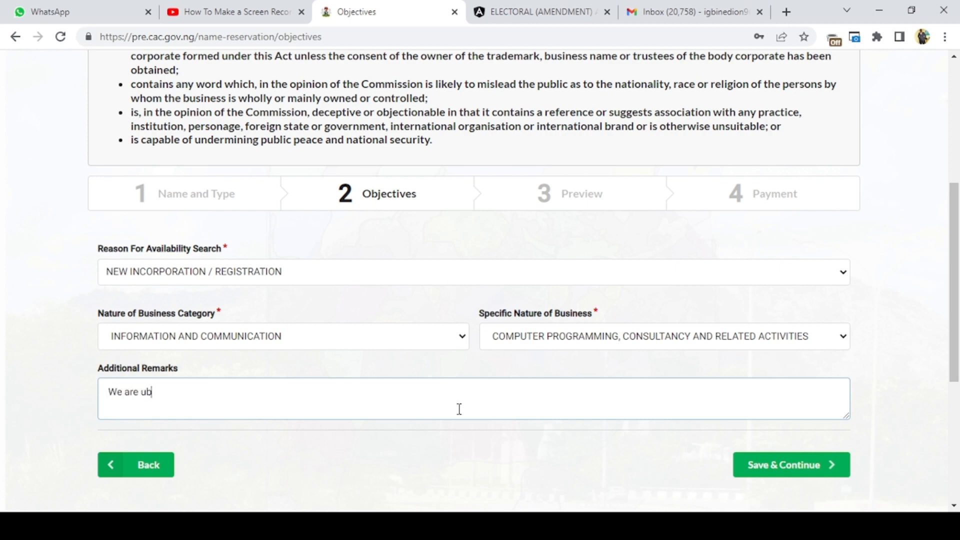
type("l")
key("BackSpace")
key("BackSpace")
key("BackSpace")
type("int")
key("BackSpace")
type("to devel")
key("BackSpace")
key("BackSpace")
key("BackSpace")
key("BackSpace")
key("BackSpace")
type("ICT rela")
type("ted co")
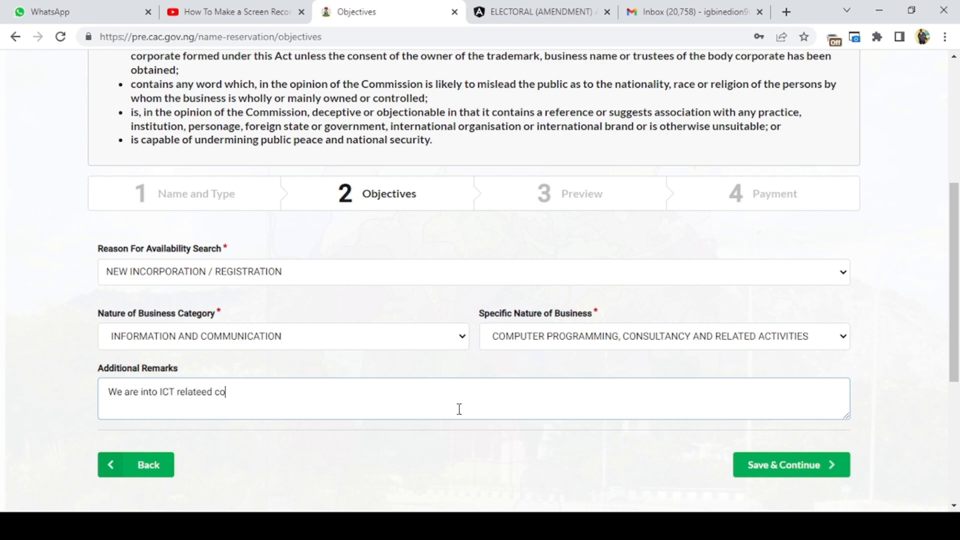
key("BackSpace")
key("BackSpace")
key("BackSpace")
key("BackSpace")
type("d consultancy service")
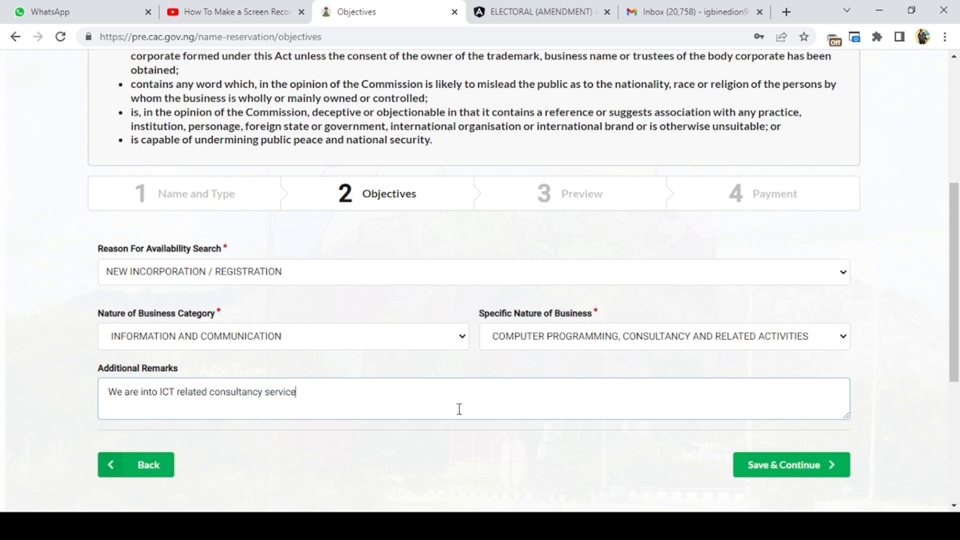
type("s as well as Digital")
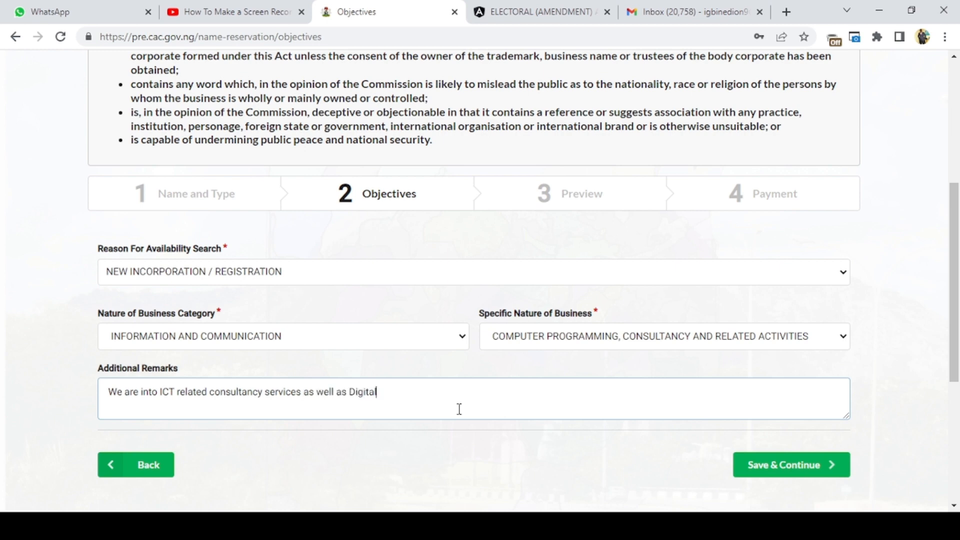
type(" Marketing and Ad")
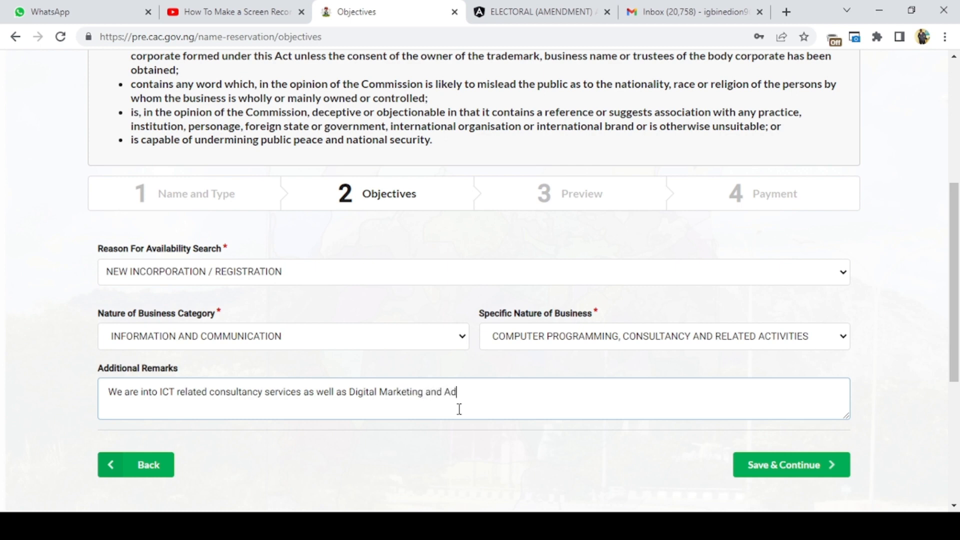
type("vertising")
left_click_drag(159, 391, 103, 398)
key("BackSpace")
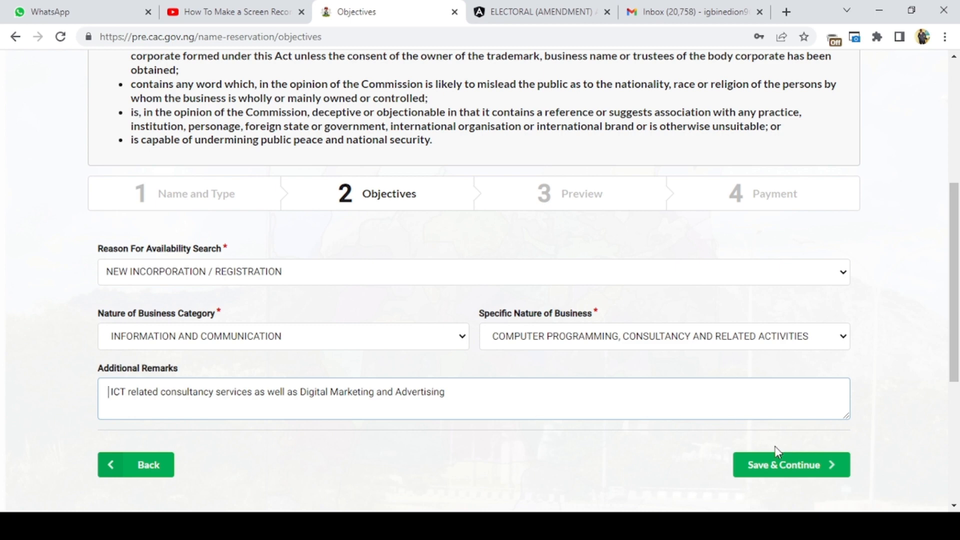
- Save the objectives, then review the business name, objectives and presenter details in the preview and continue to payment
left_click(793, 467)
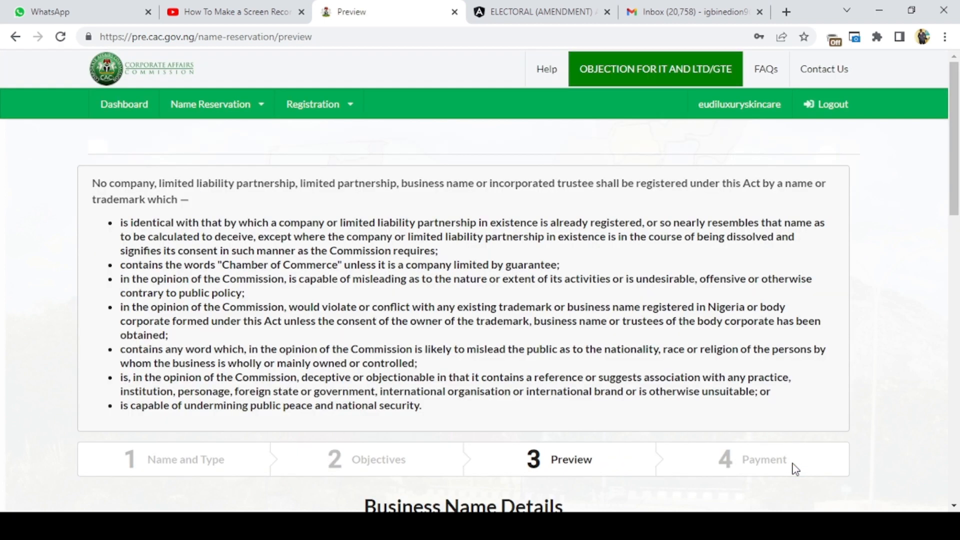
scroll(691, 316, "down", 3)
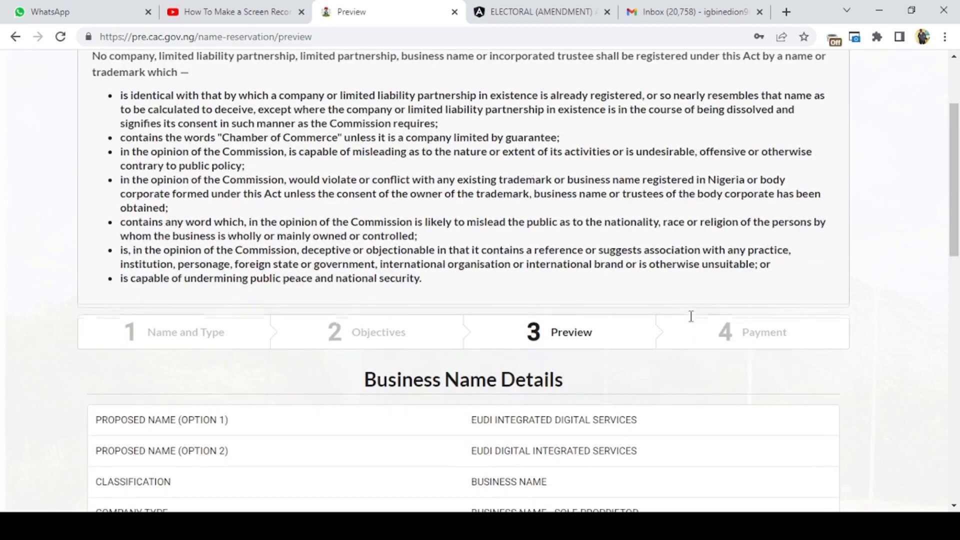
scroll(690, 315, "down", 4)
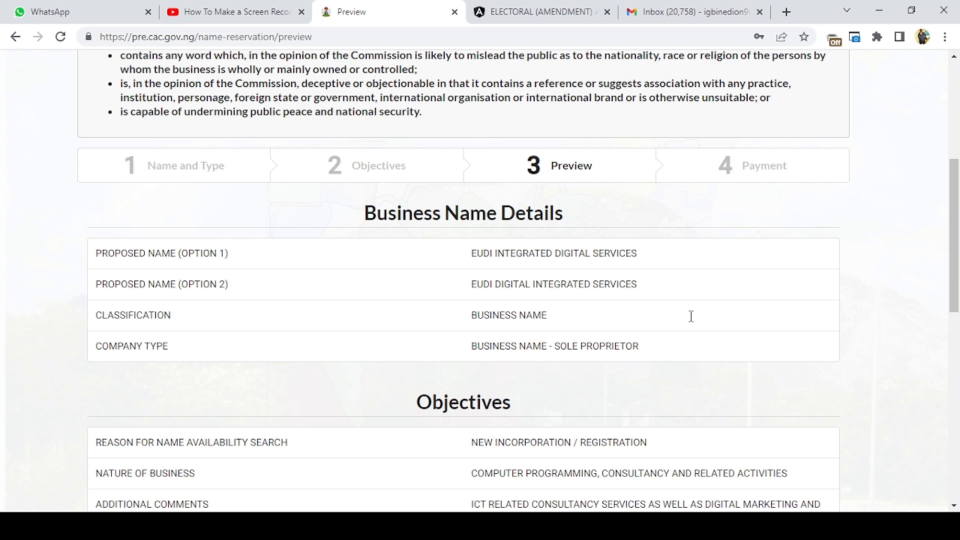
scroll(693, 320, "down", 2)
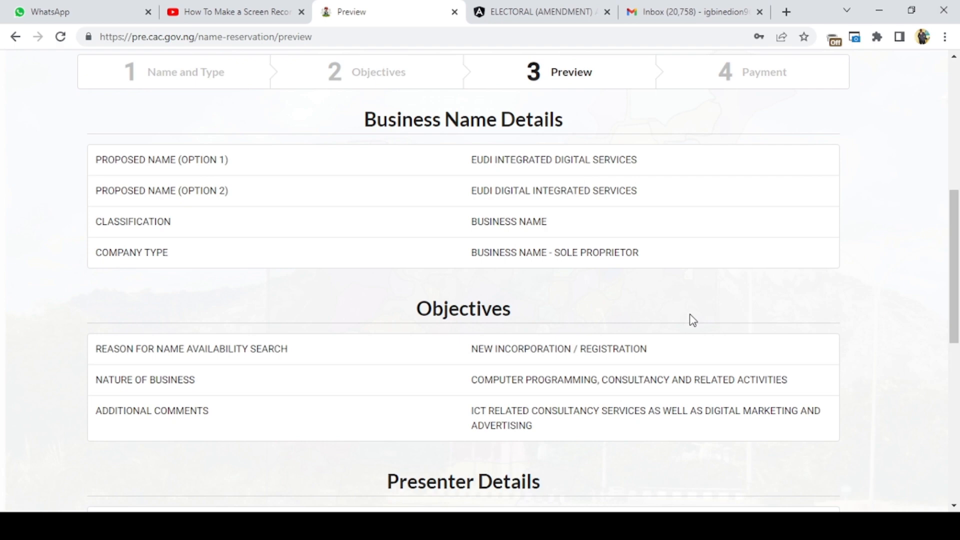
scroll(692, 320, "down", 3)
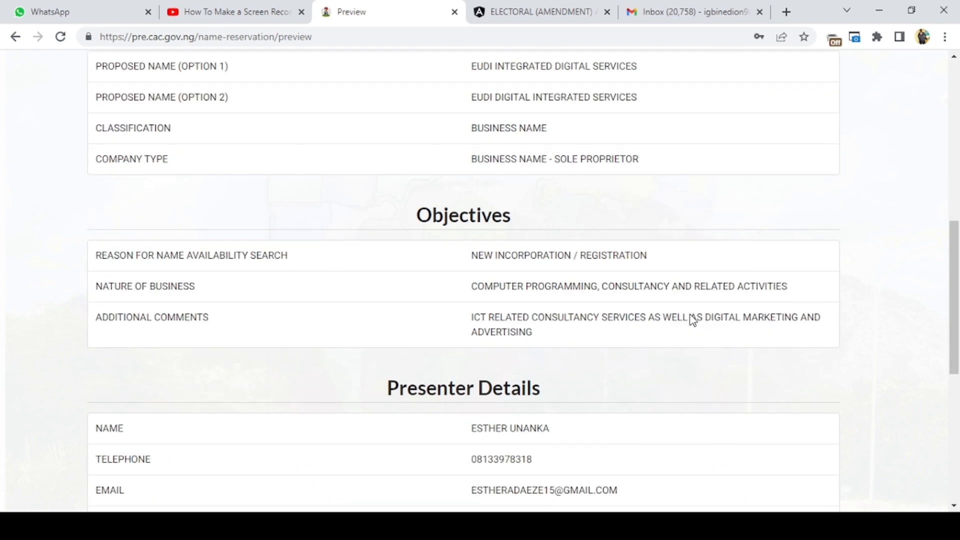
scroll(692, 320, "down", 6)
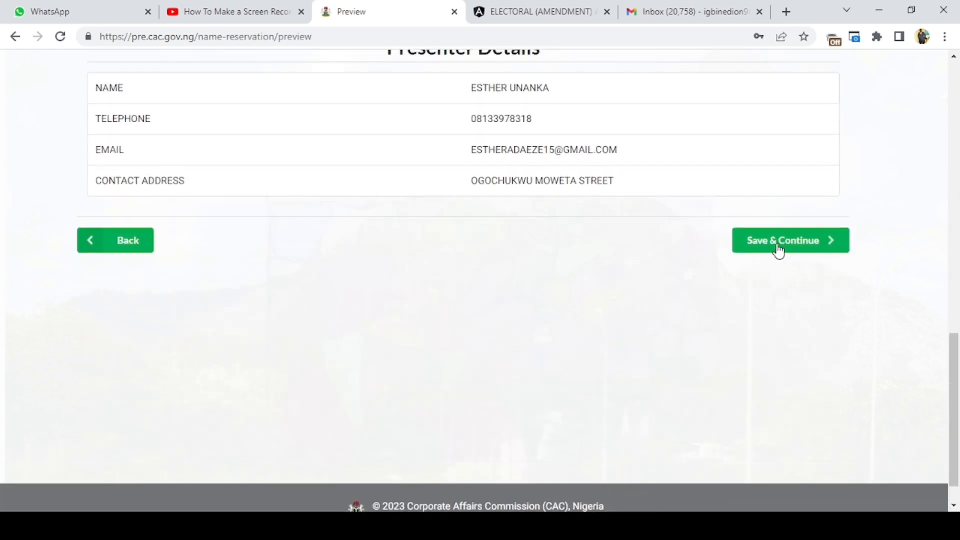
left_click(778, 249)
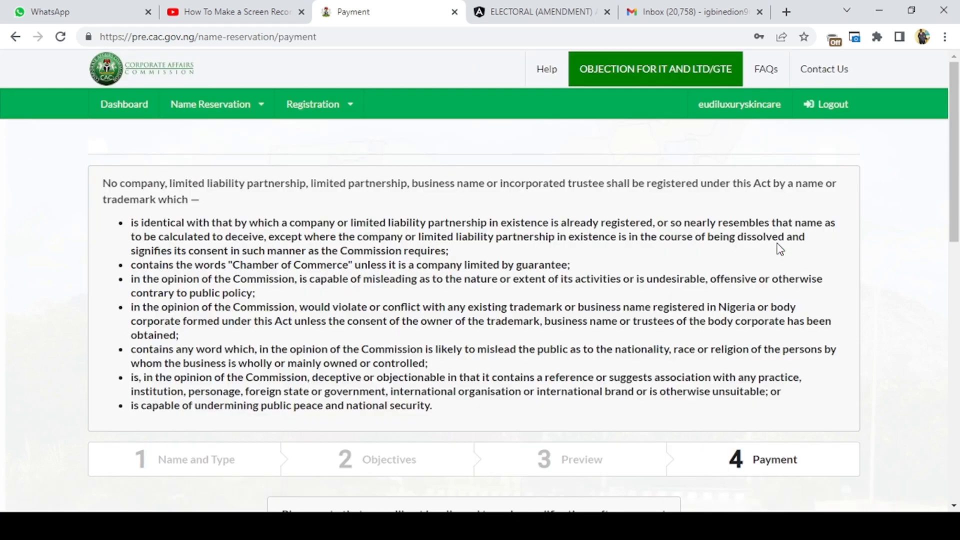
- Check the name reservation payment details and reload the page to generate the Remita RRR
scroll(779, 248, "down", 3)
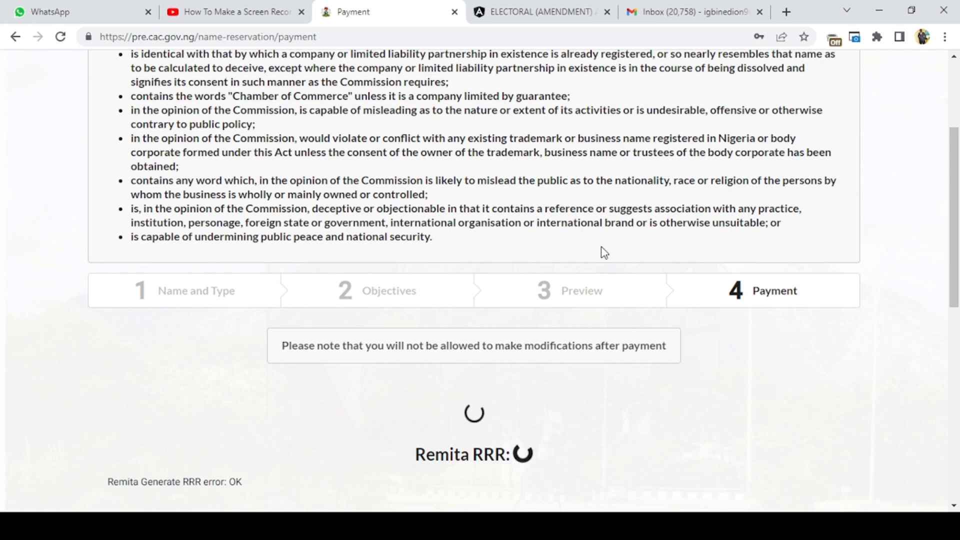
scroll(609, 281, "down", 3)
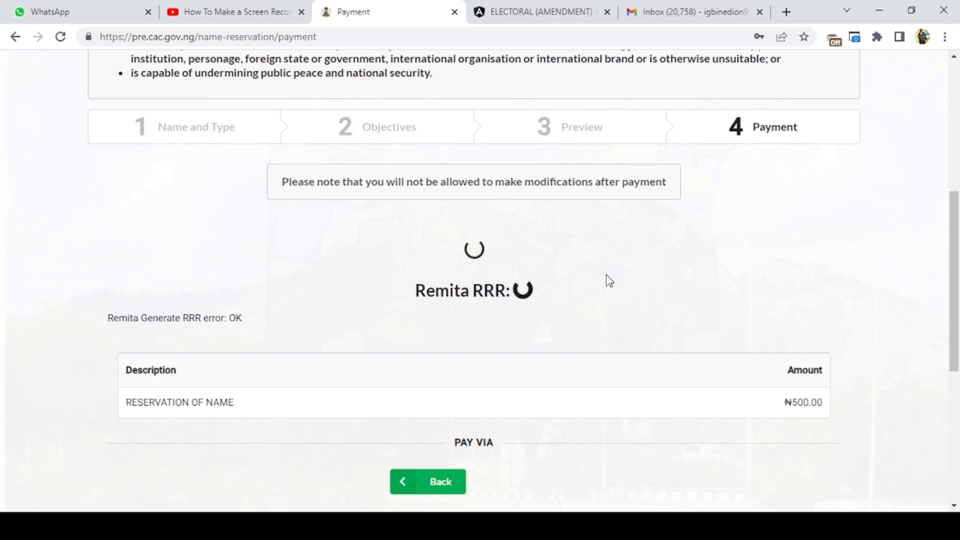
scroll(609, 280, "down", 3)
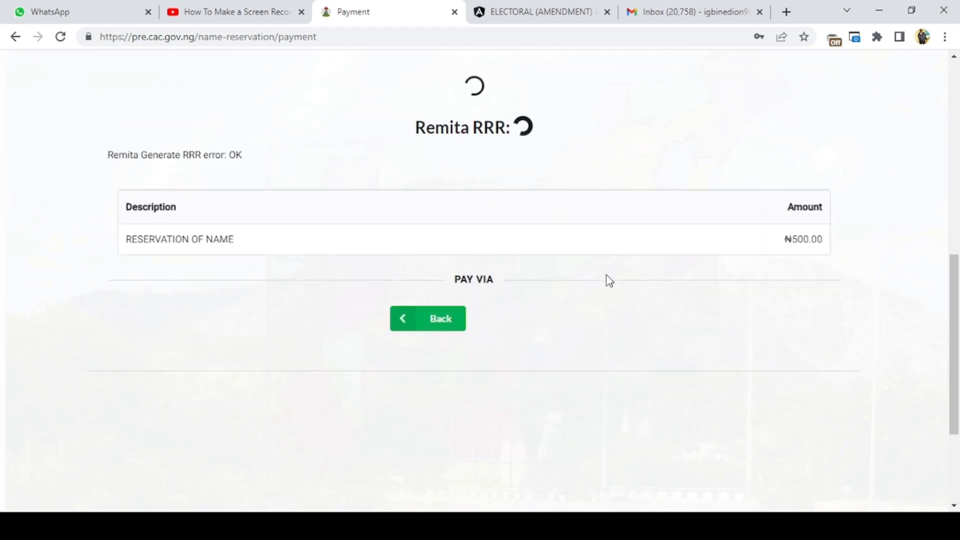
scroll(609, 281, "up", 2)
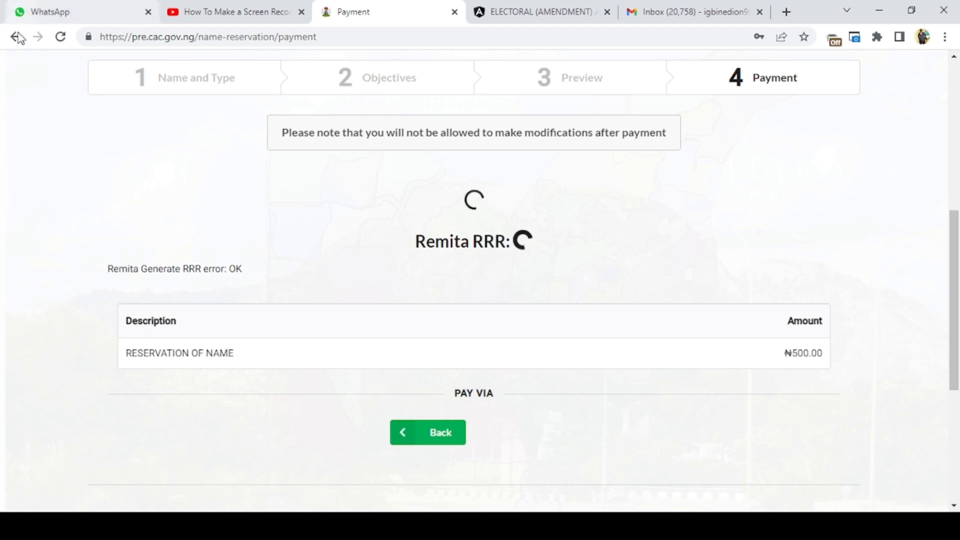
left_click(59, 40)
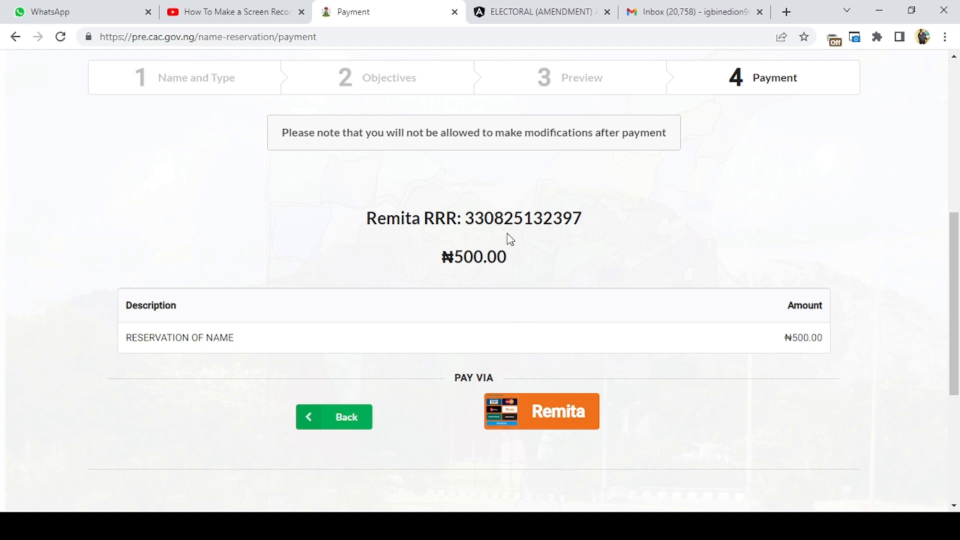
- Proceed to pay the name reservation fee via Remita
scroll(459, 235, "up", 1)
scroll(458, 235, "up", 1)
scroll(495, 247, "down", 1)
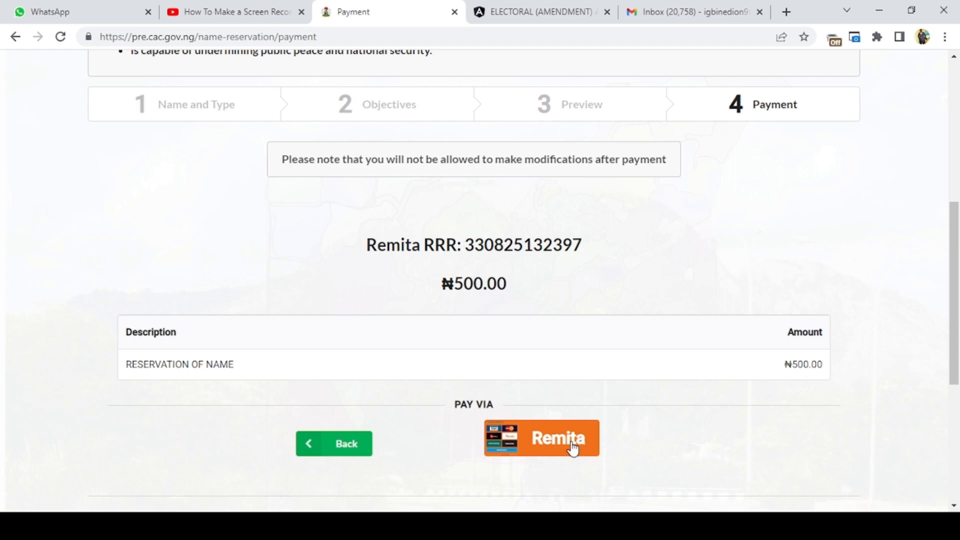
left_click(573, 448)
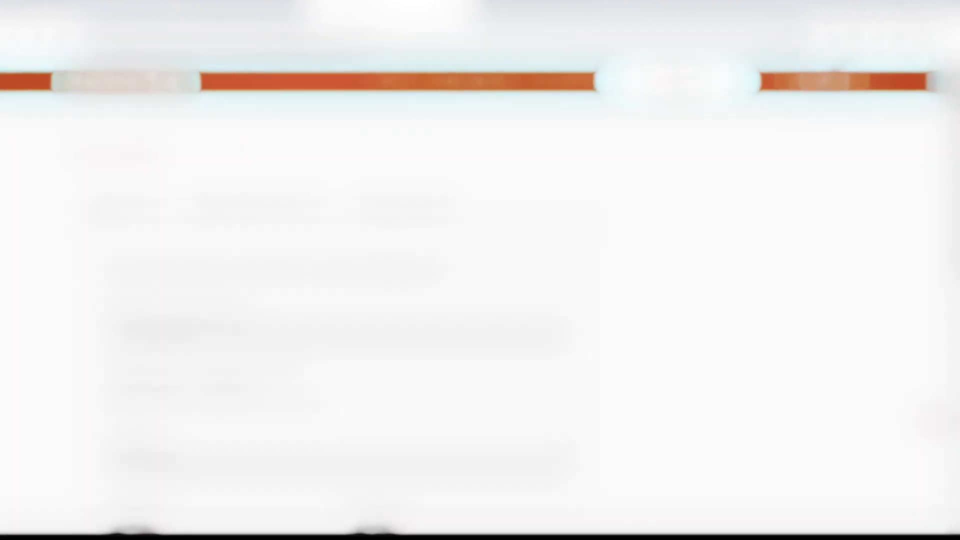
- Review the payer details on the Remita payment form and submit it
scroll(455, 389, "down", 5)
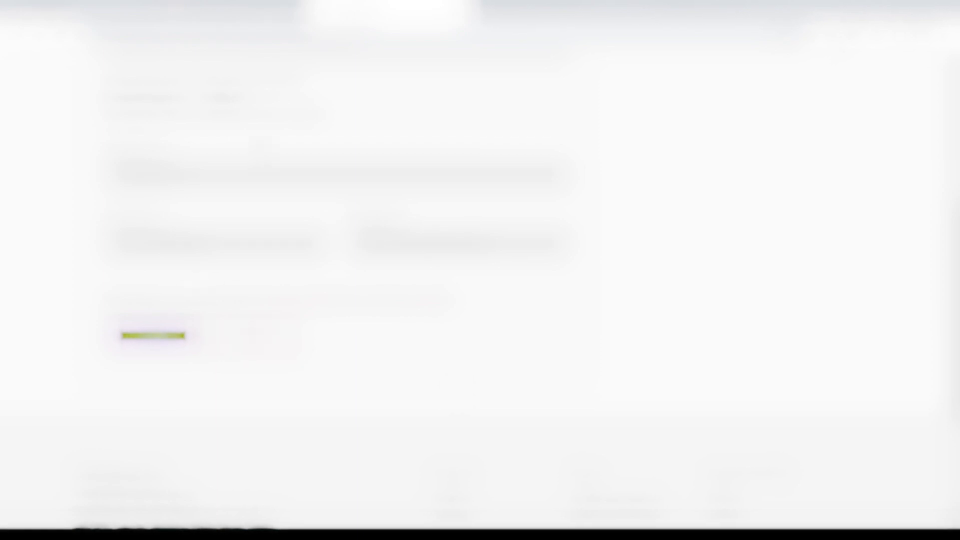
scroll(479, 270, "up", 4)
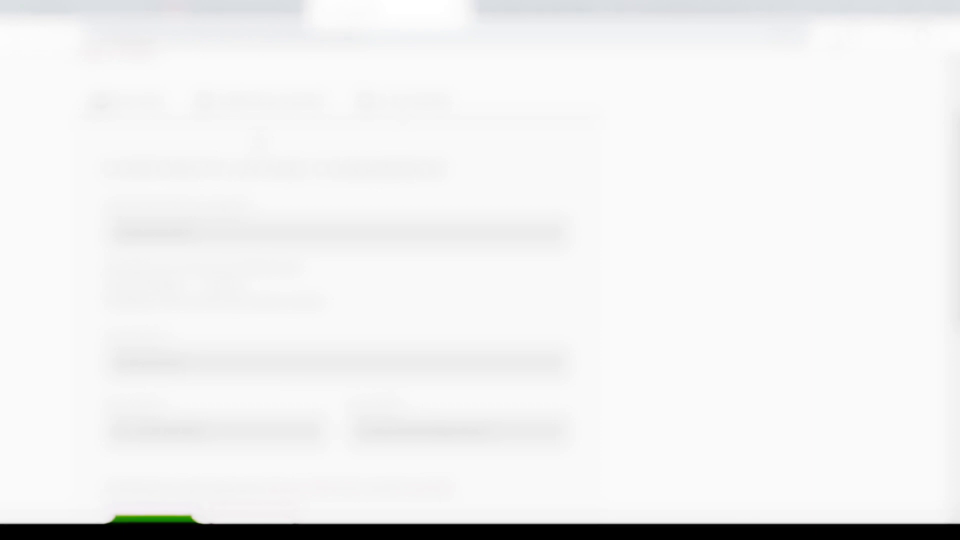
scroll(260, 142, "down", 1)
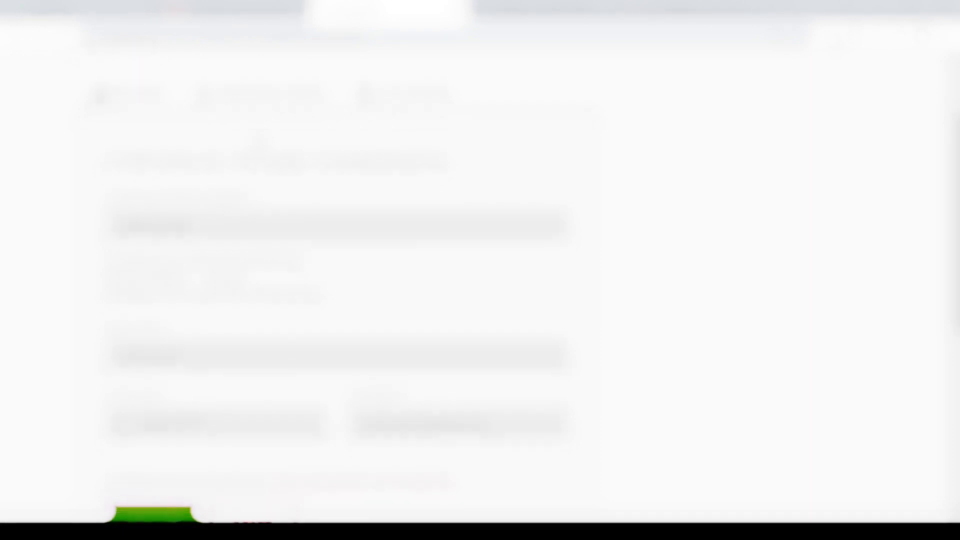
scroll(259, 140, "down", 3)
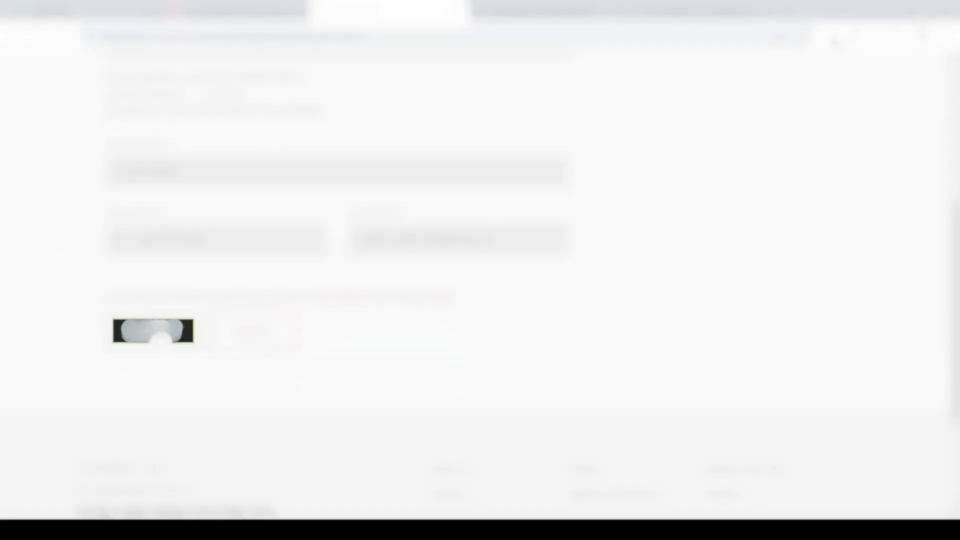
left_click(160, 338)
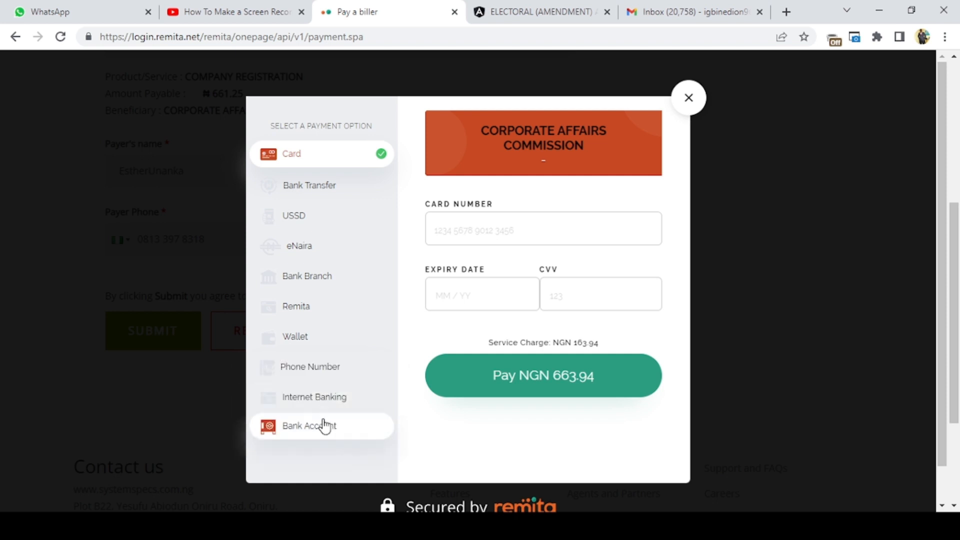
- Choose Bank Transfer as the payment option and declare the transfer to the given account as sent
left_click(339, 200)
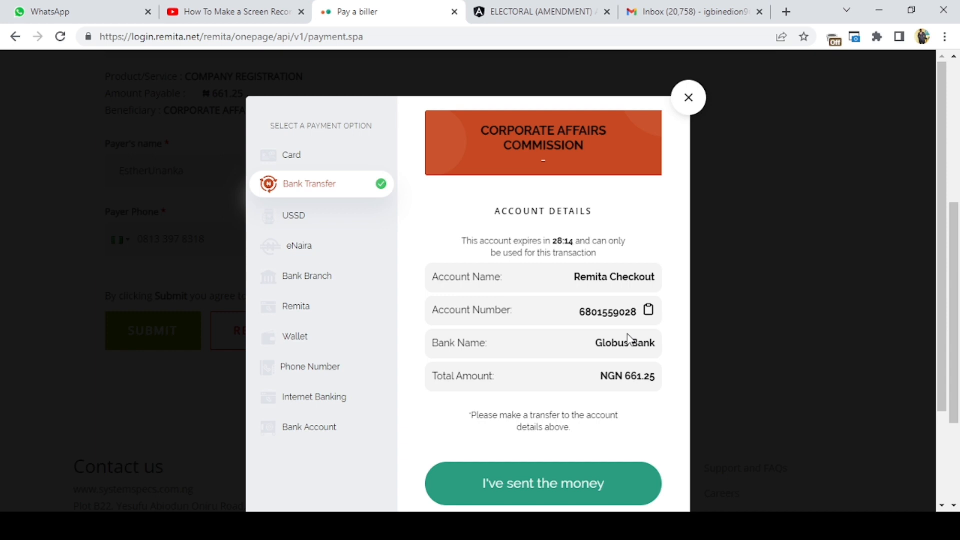
left_click(620, 483)
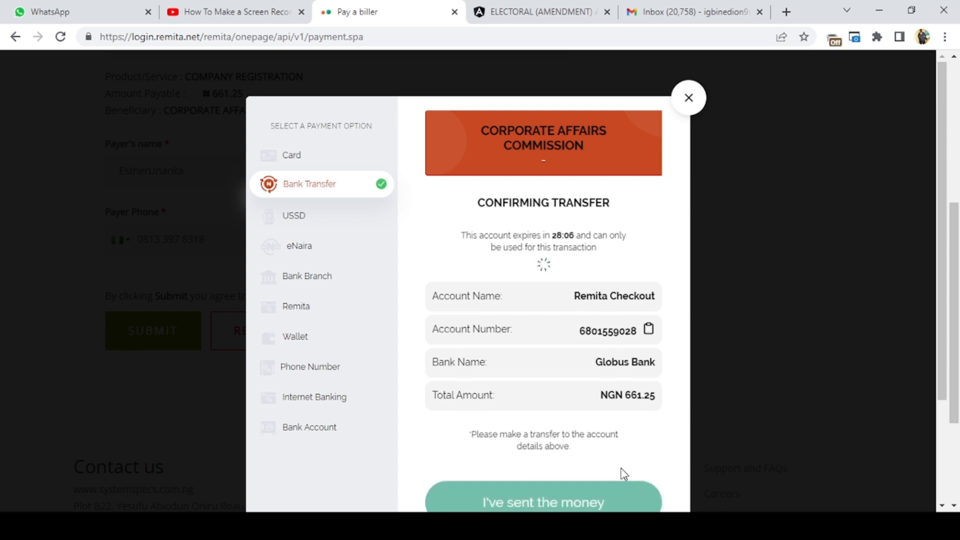
scroll(622, 475, "down", 2)
scroll(623, 474, "down", 1)
scroll(623, 474, "up", 2)
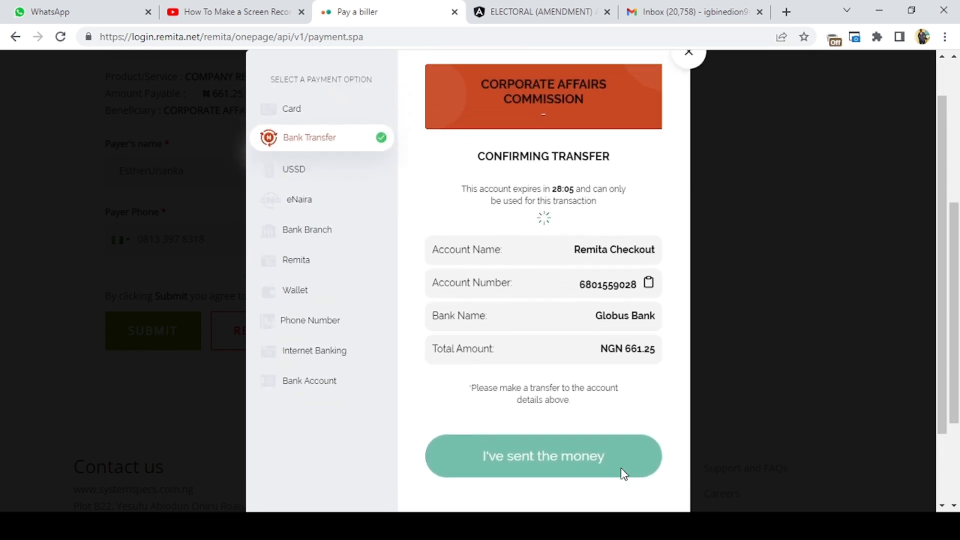
scroll(620, 468, "up", 1)
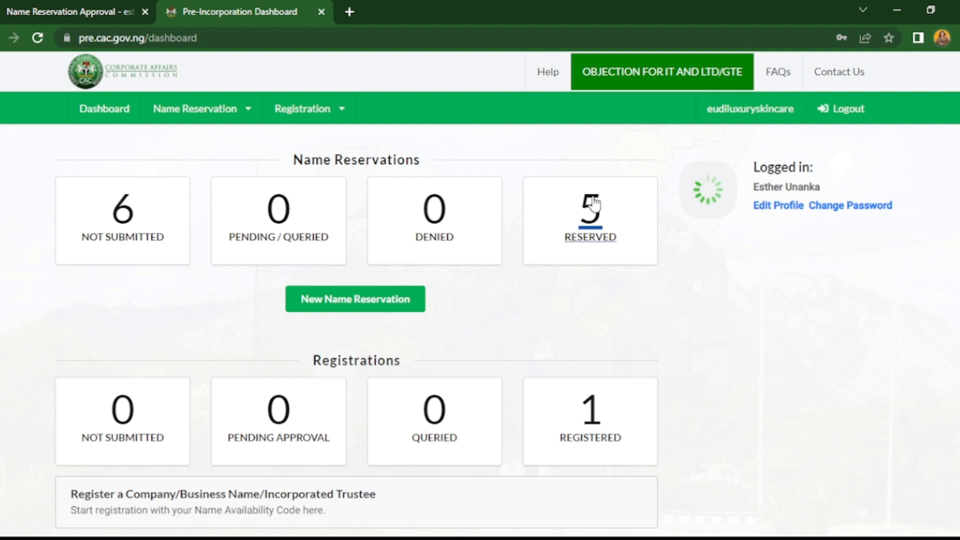
- Open the reserved names from the dashboard and start the registration of EUDI INTEGRATED DIGITAL SERVICES
left_click(591, 215)
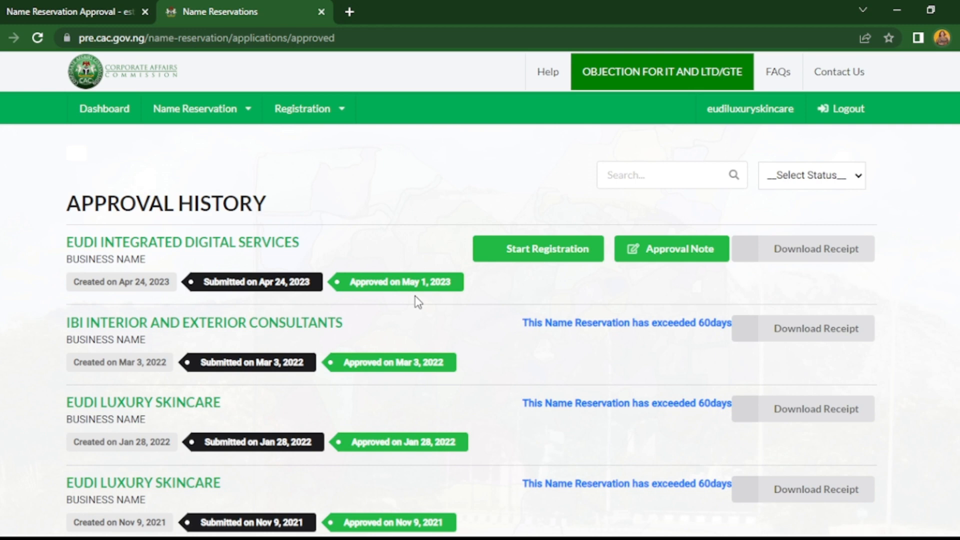
left_click(539, 252)
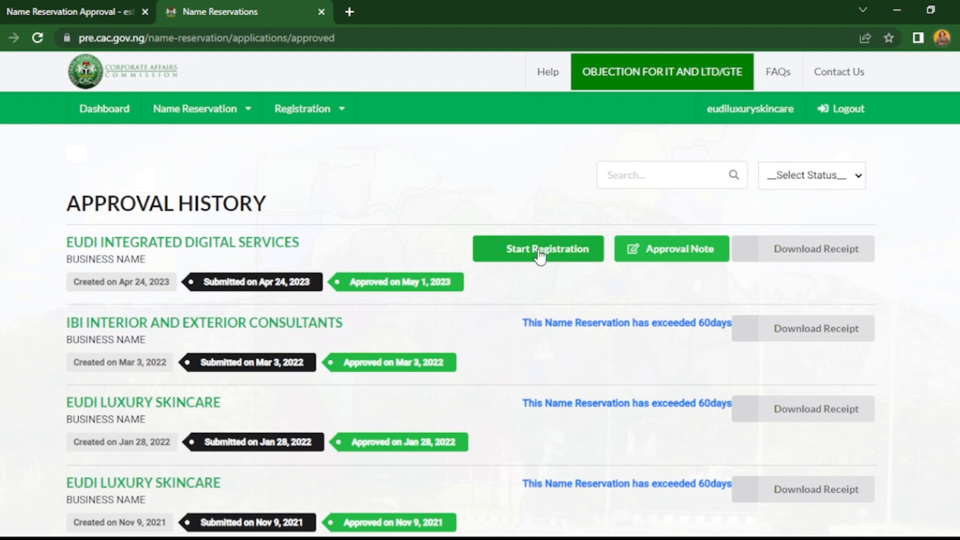
left_click(539, 252)
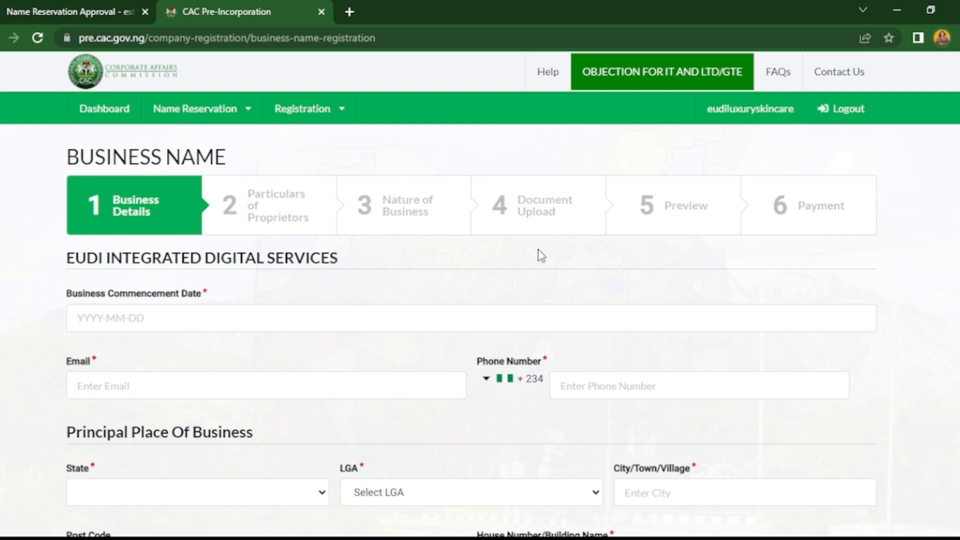
- Set the business commencement date to 2023-05-01 and fill in the business email address
left_click(300, 318)
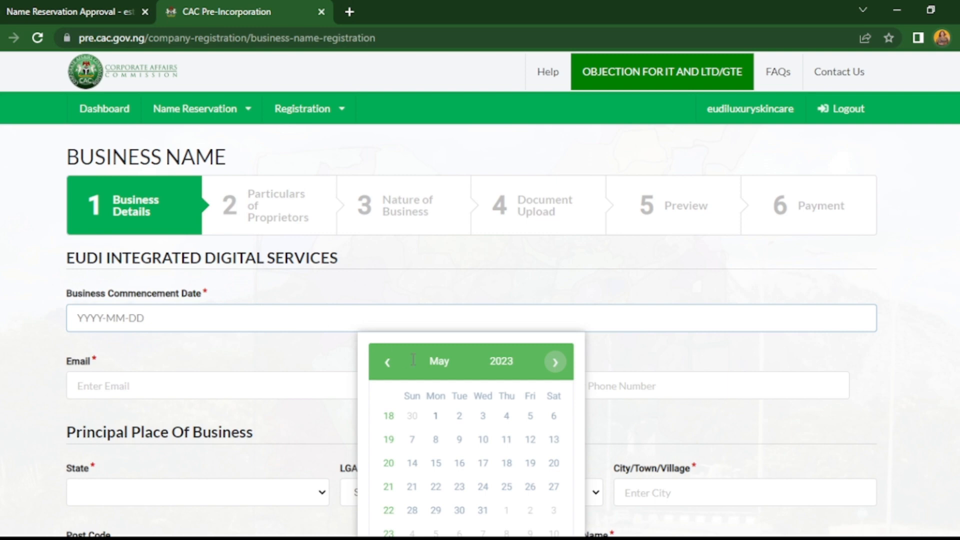
left_click(435, 417)
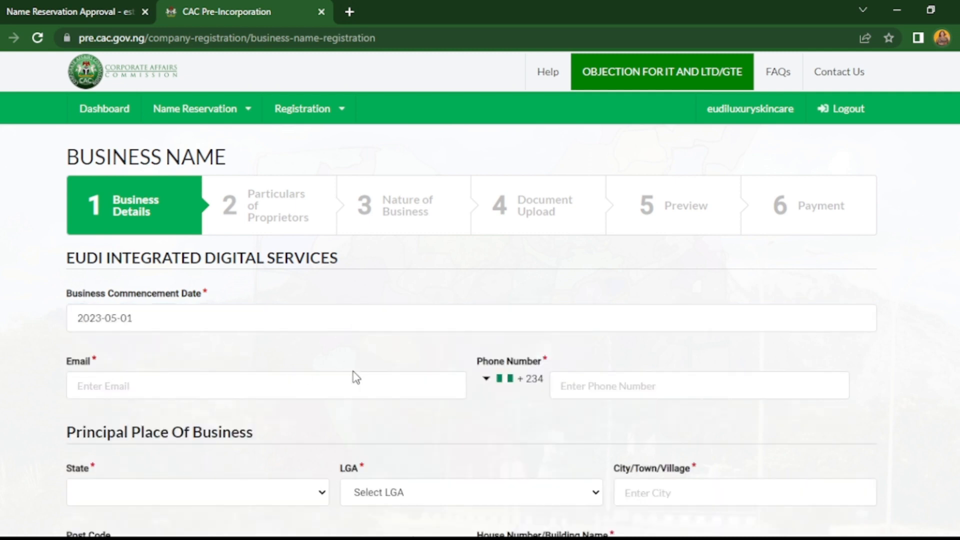
left_click(305, 389)
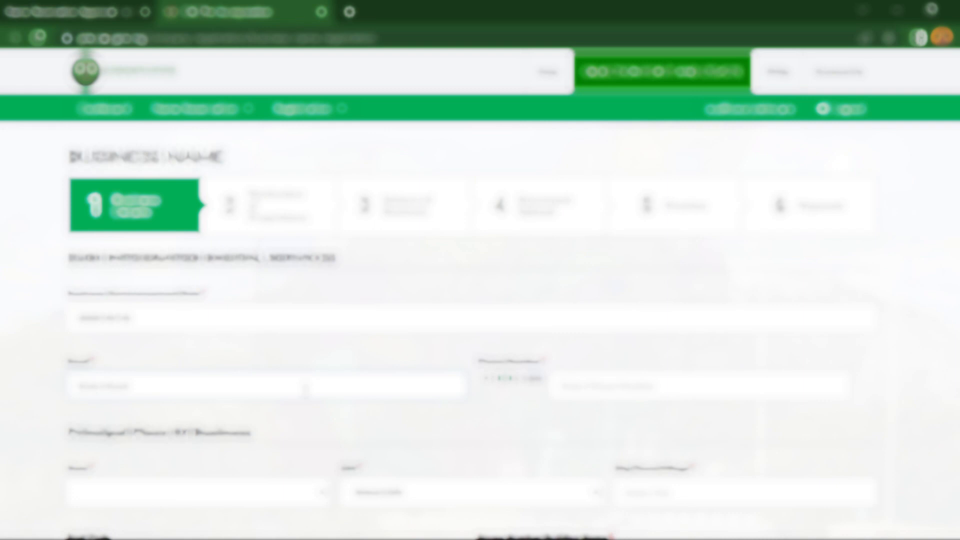
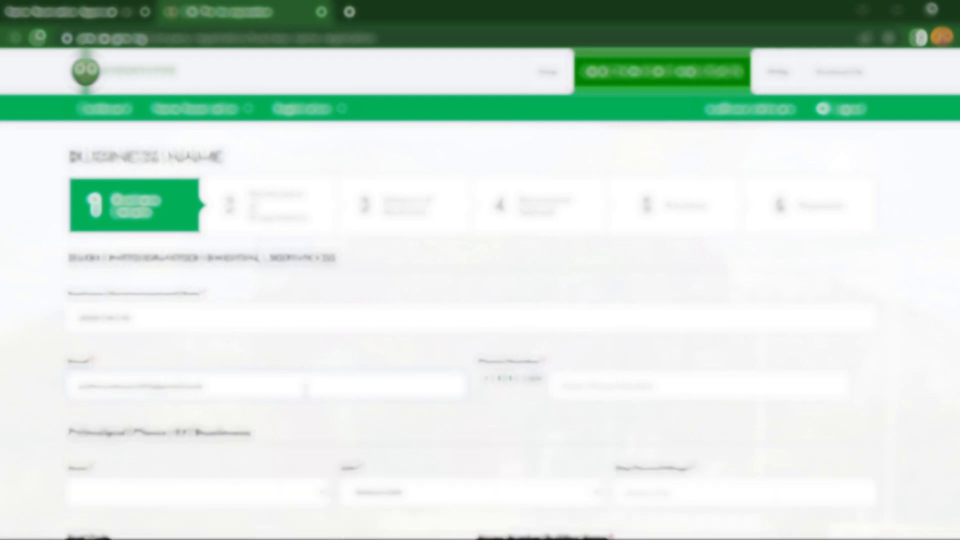
- Enter the business phone number in the business details
left_click(608, 386)
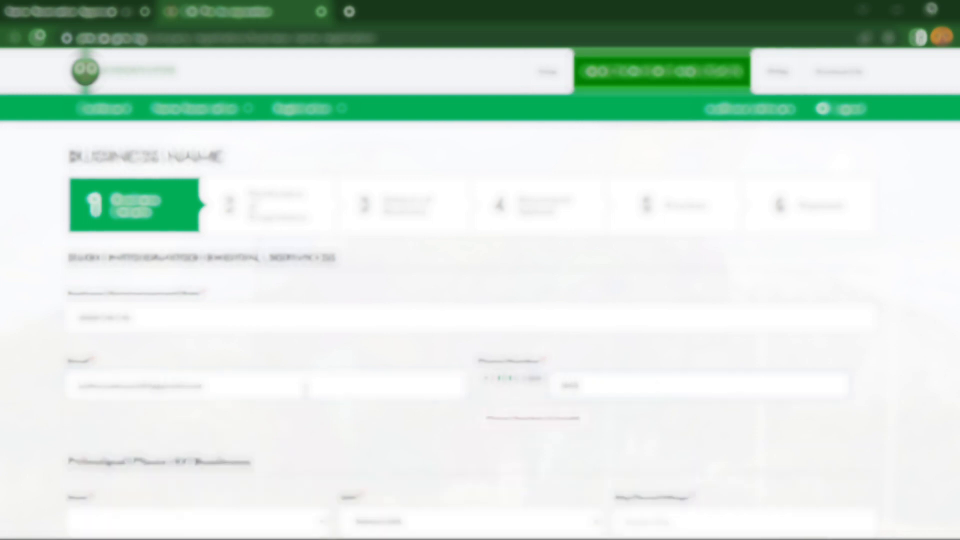
- Select the state for the principal place of business and open the LGA choices
scroll(617, 301, "down", 2)
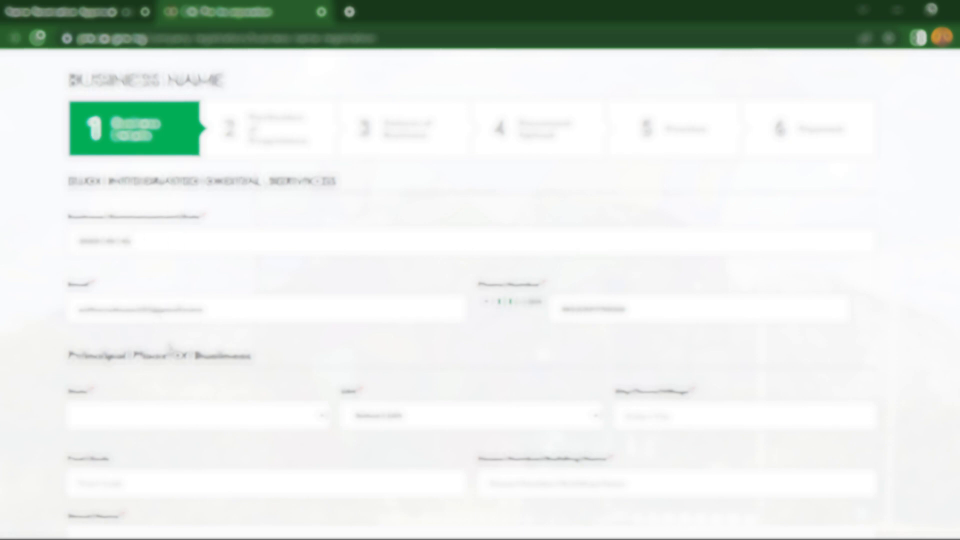
left_click(180, 399)
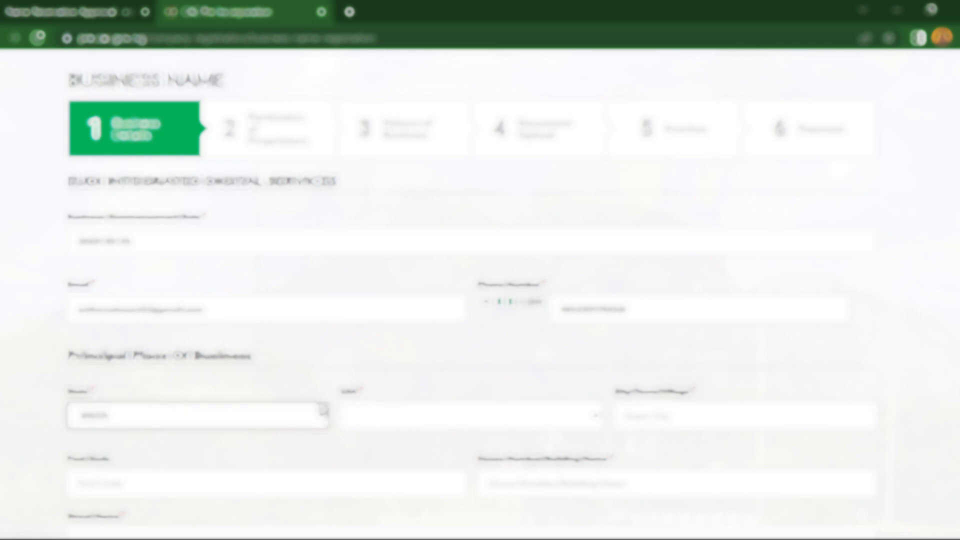
left_click(390, 425)
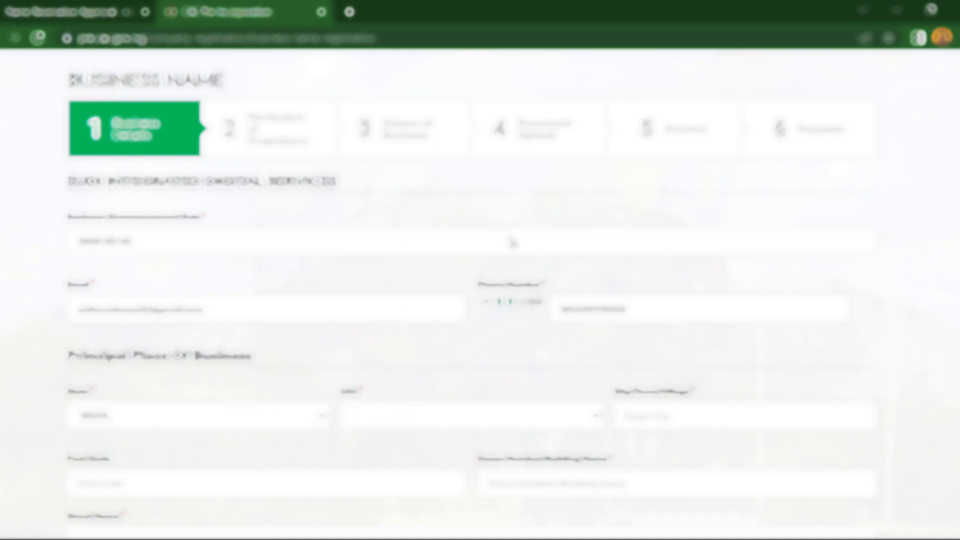
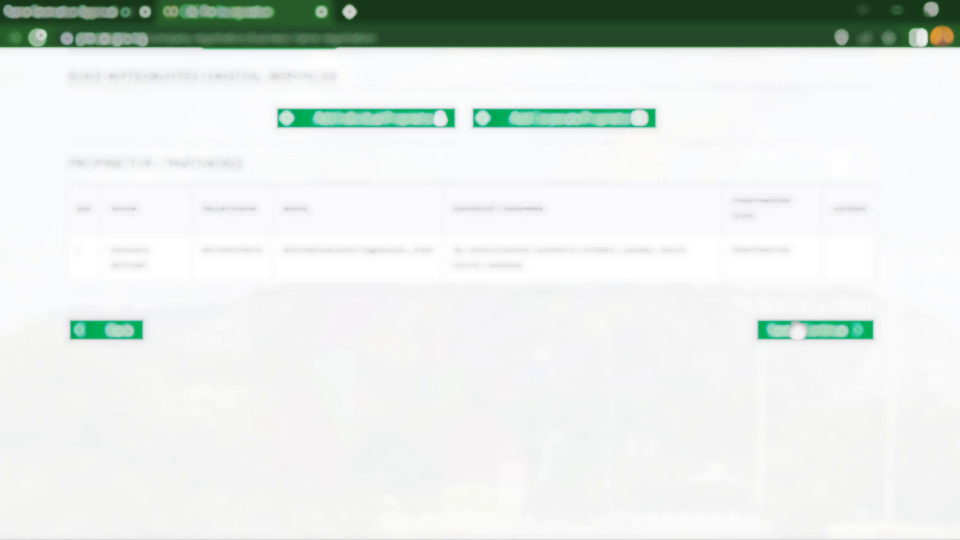
- Save the proprietor's particulars and continue to the nature of business section
left_click(798, 330)
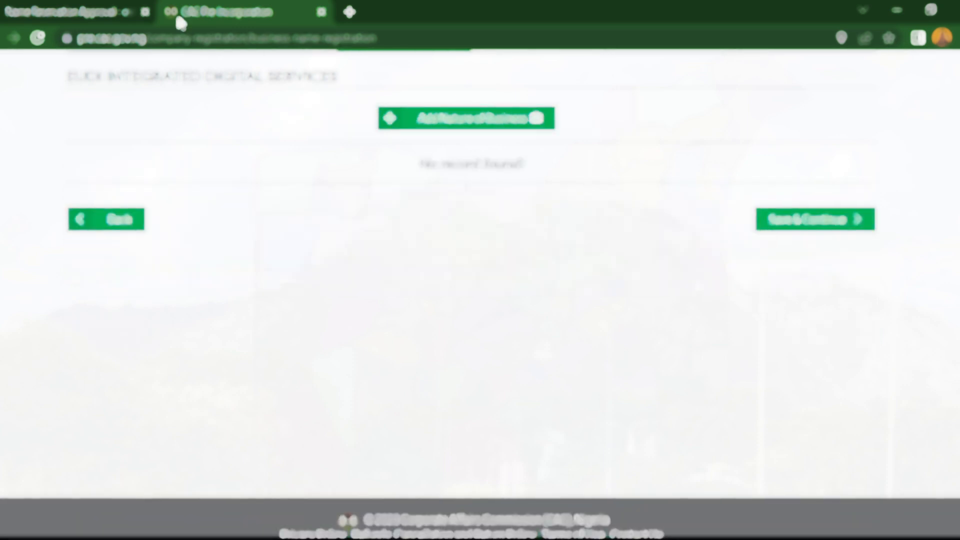
left_click(38, 38)
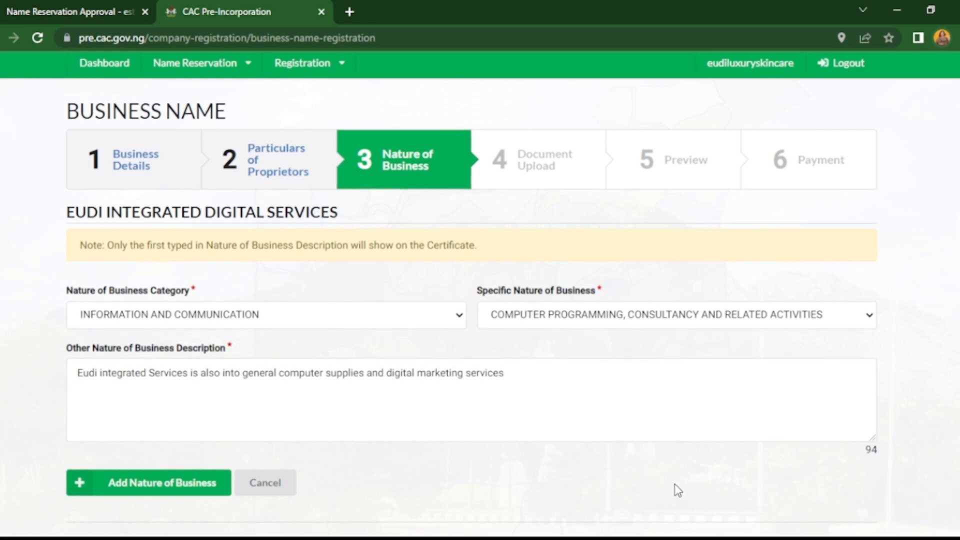
- Add the Information and Communication entry with the computer programming category and its description as the nature of business, and continue to document upload
scroll(675, 487, "down", 3)
left_click(818, 433)
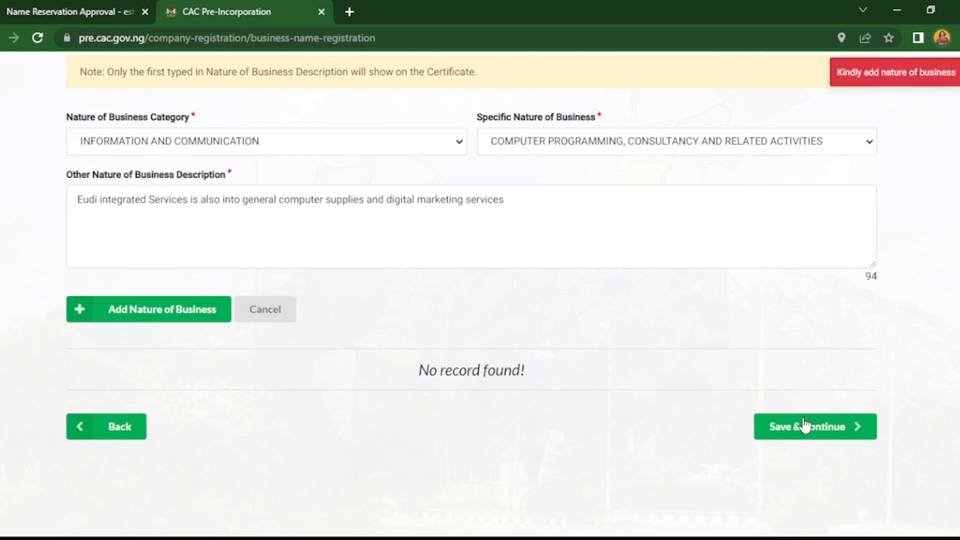
scroll(700, 372, "up", 1)
scroll(700, 378, "up", 2)
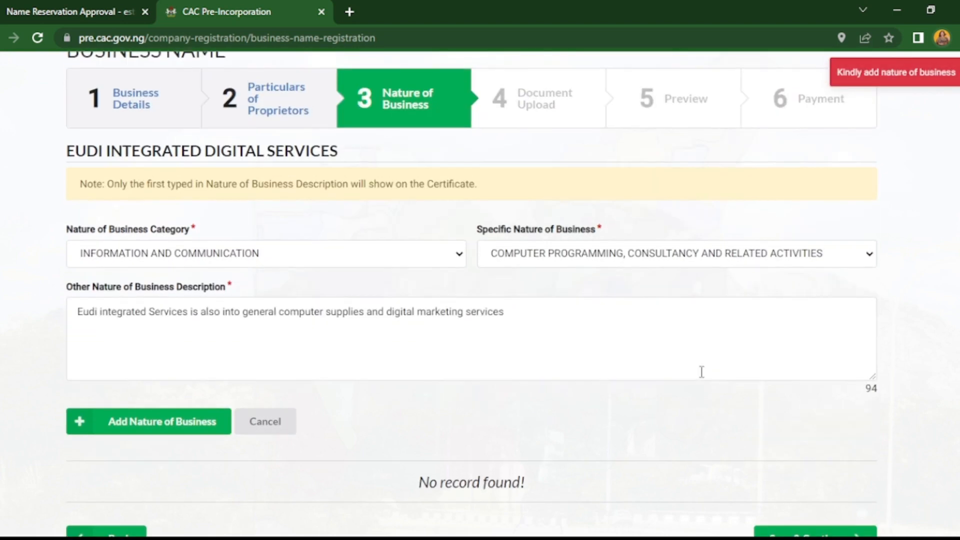
scroll(701, 371, "down", 1)
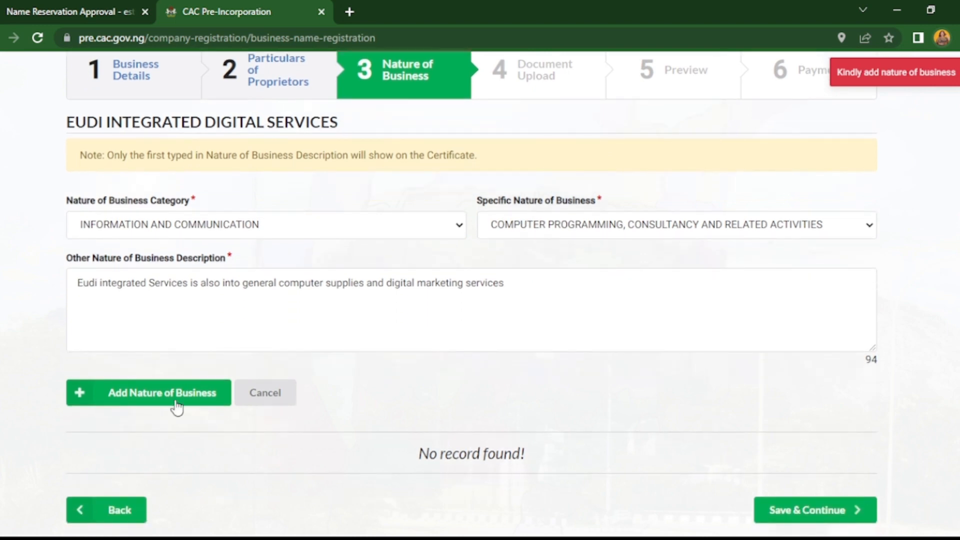
left_click(116, 393)
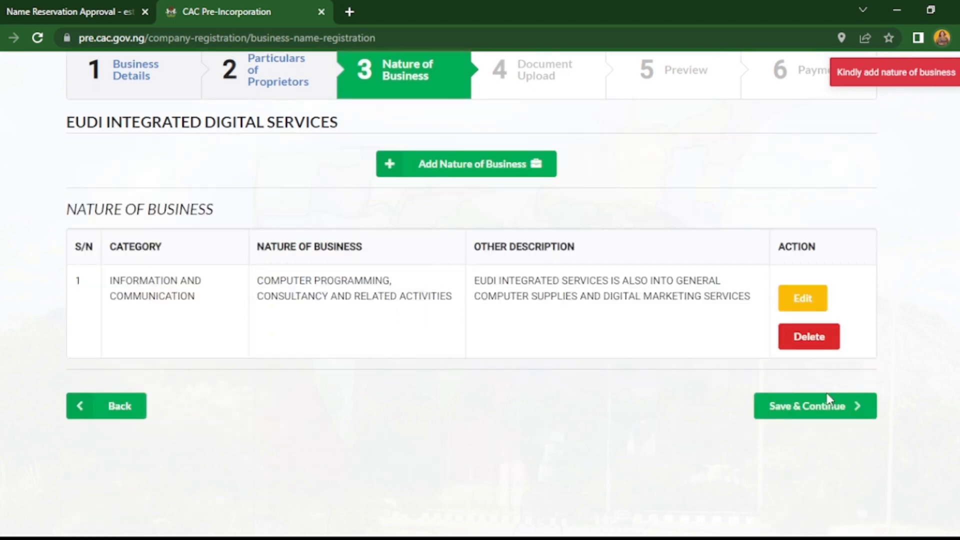
left_click(822, 409)
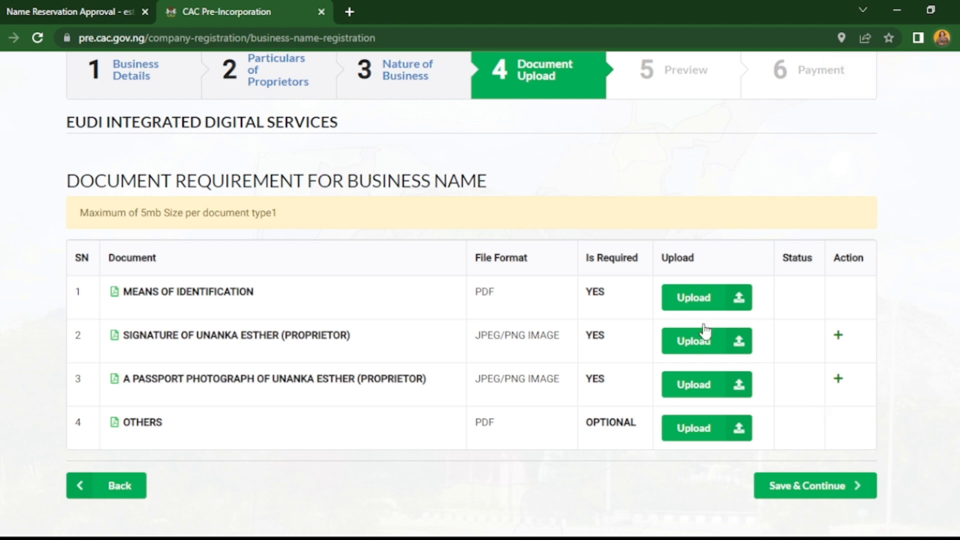
- Upload the means of identification, the proprietor's signature and the passport photograph, and save to continue to the preview
left_click(685, 296)
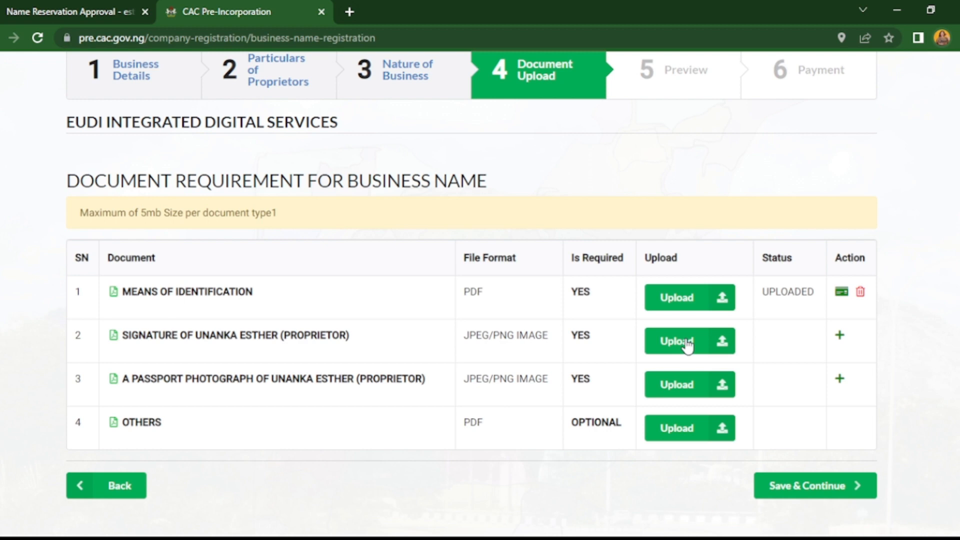
left_click(687, 345)
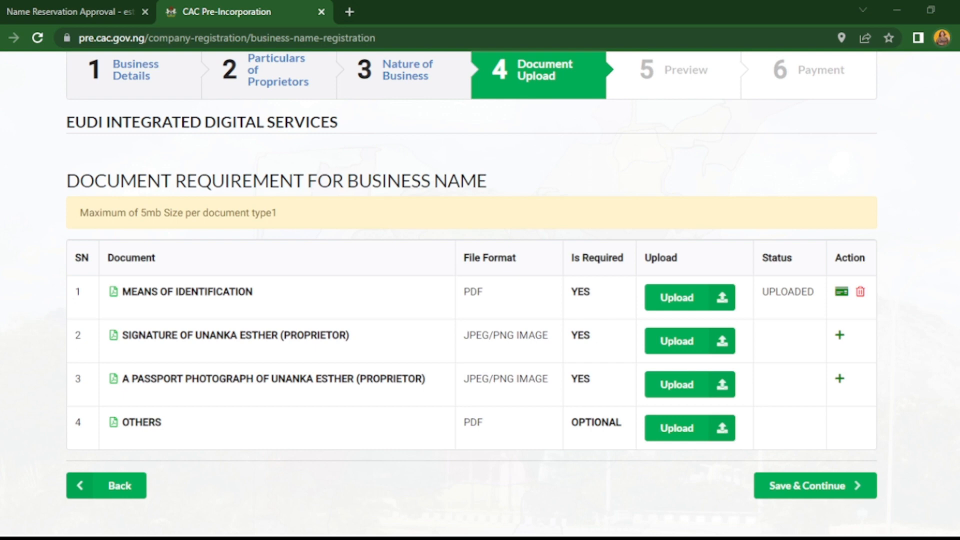
left_click(375, 331)
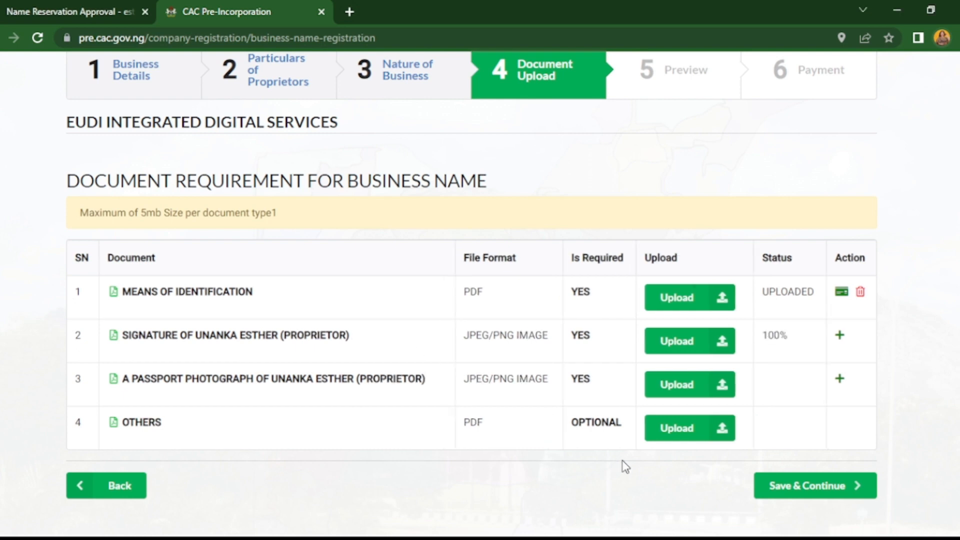
left_click(685, 396)
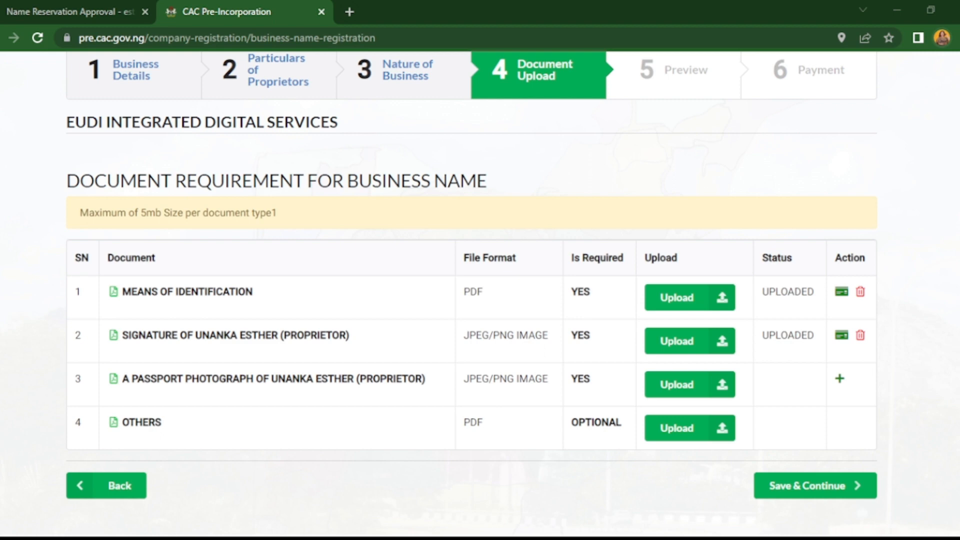
left_click(358, 335)
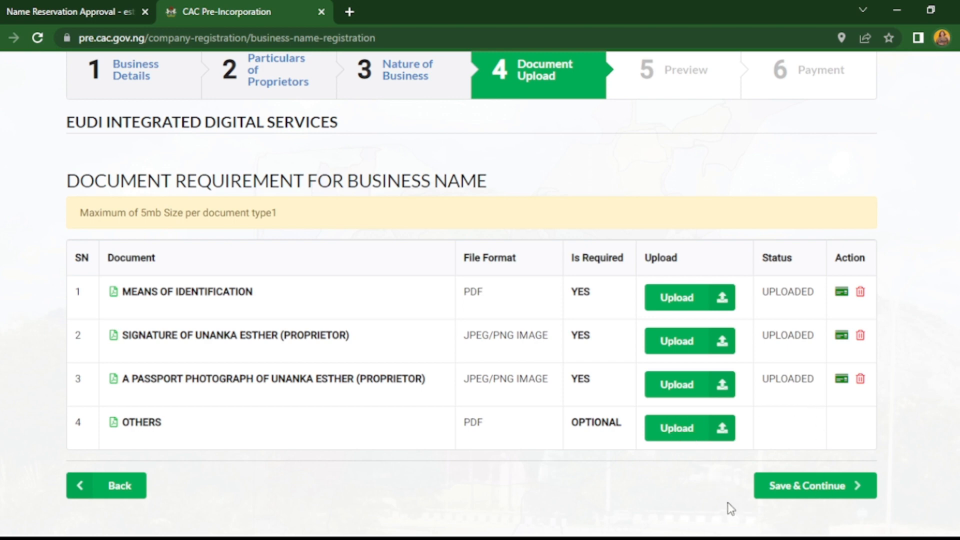
left_click(799, 500)
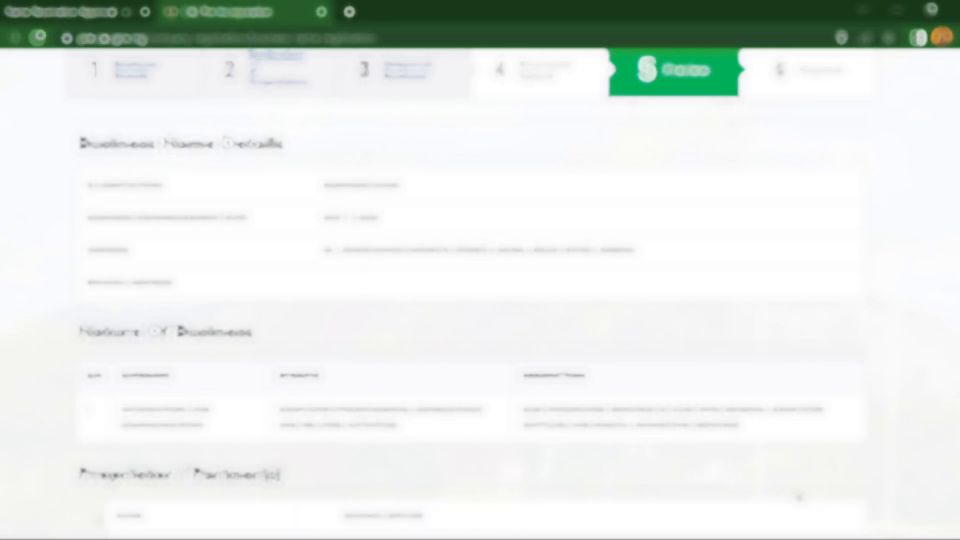
- Review the business name, nature of business, proprietor and presenter details in the preview and proceed to payment
scroll(798, 496, "down", 3)
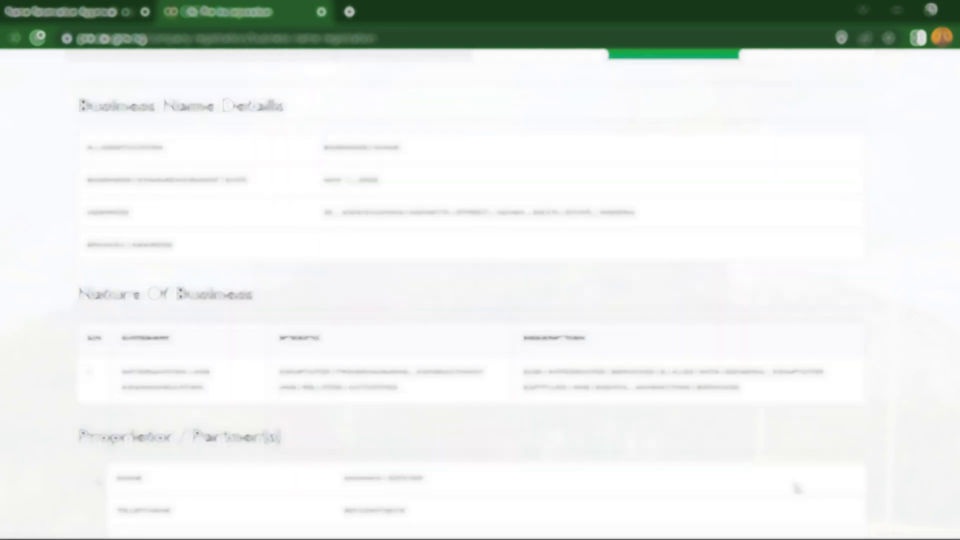
scroll(796, 488, "down", 3)
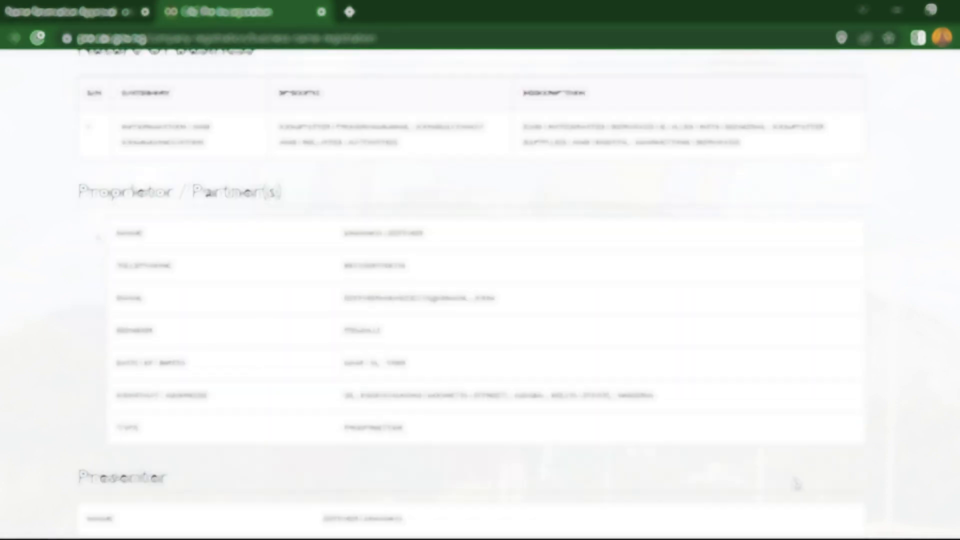
scroll(796, 485, "down", 6)
scroll(796, 484, "down", 6)
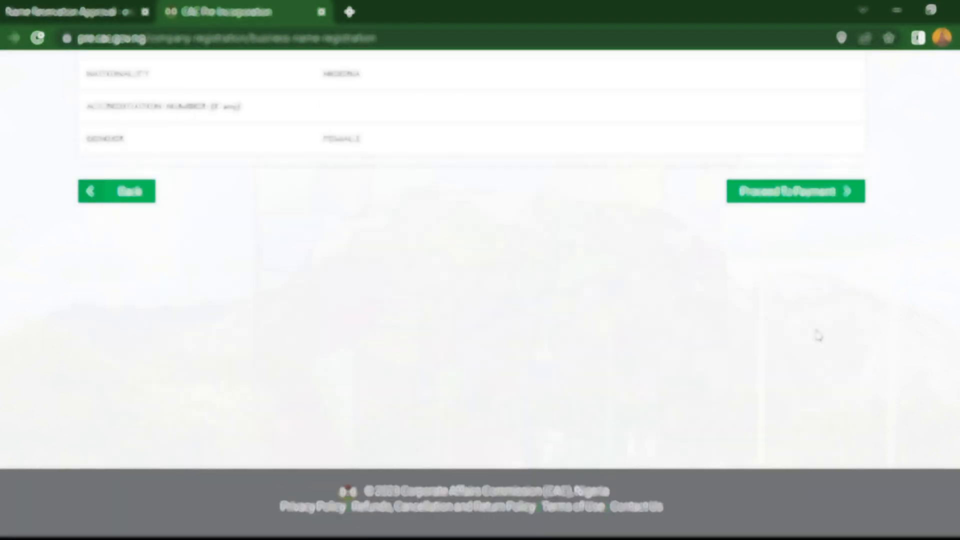
left_click(812, 195)
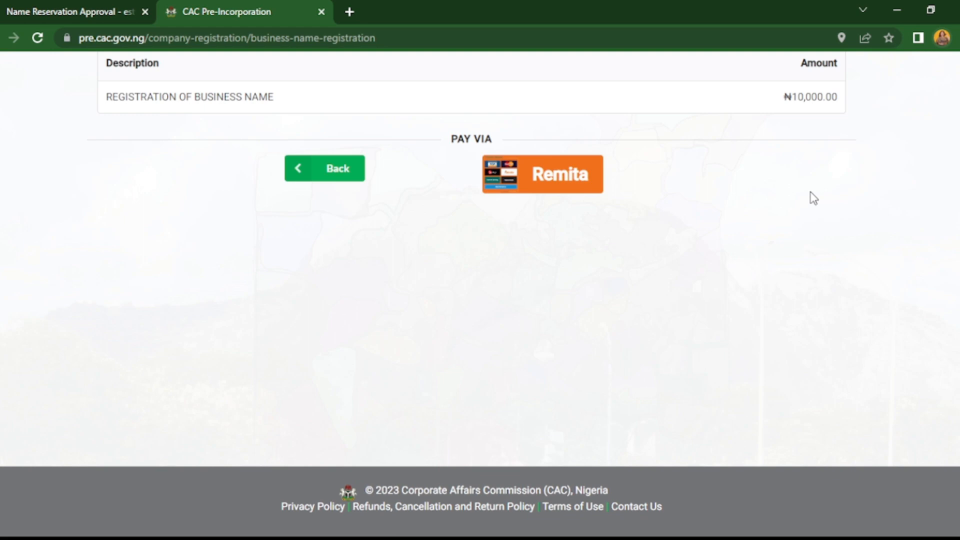
- Try to pay the business name registration fee through Remita by bank transfer and cancel the attempt
scroll(813, 198, "up", 6)
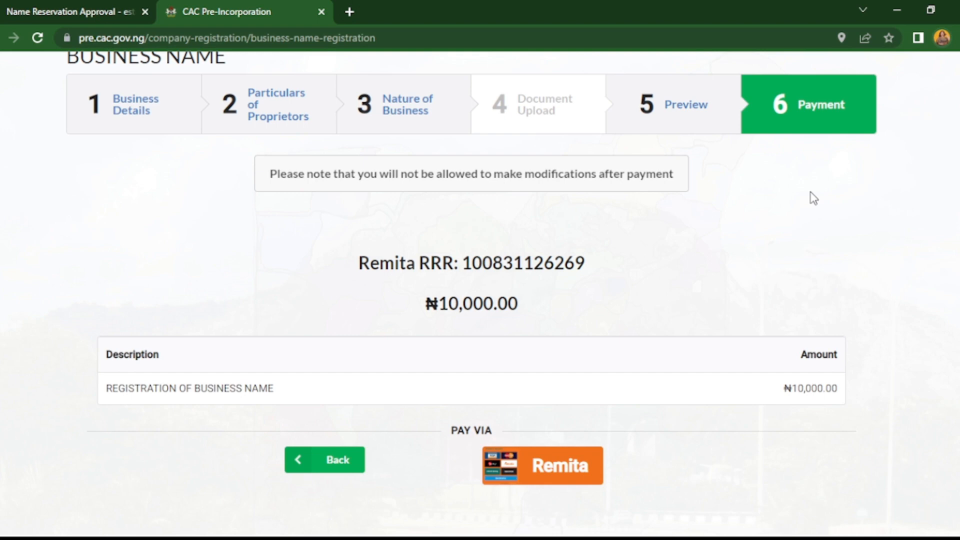
left_click(523, 465)
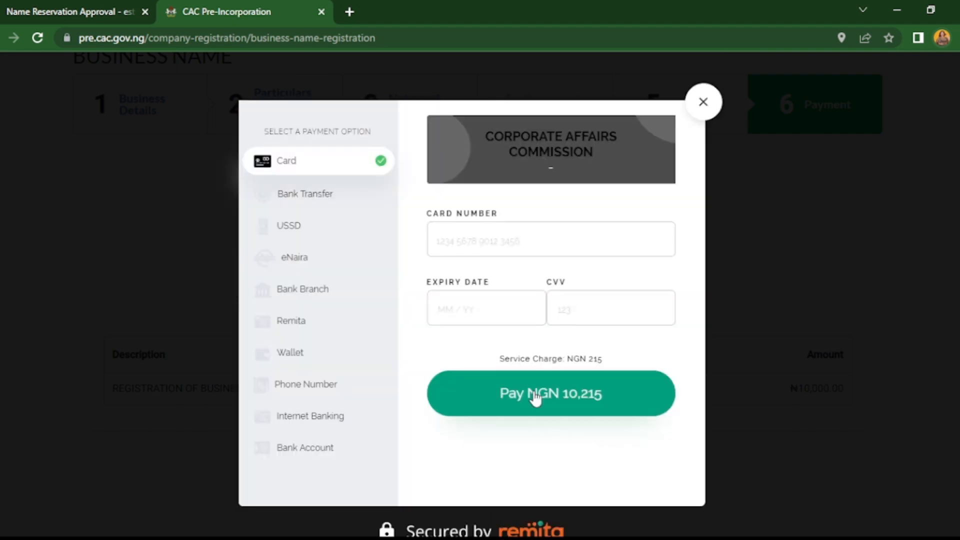
left_click(289, 196)
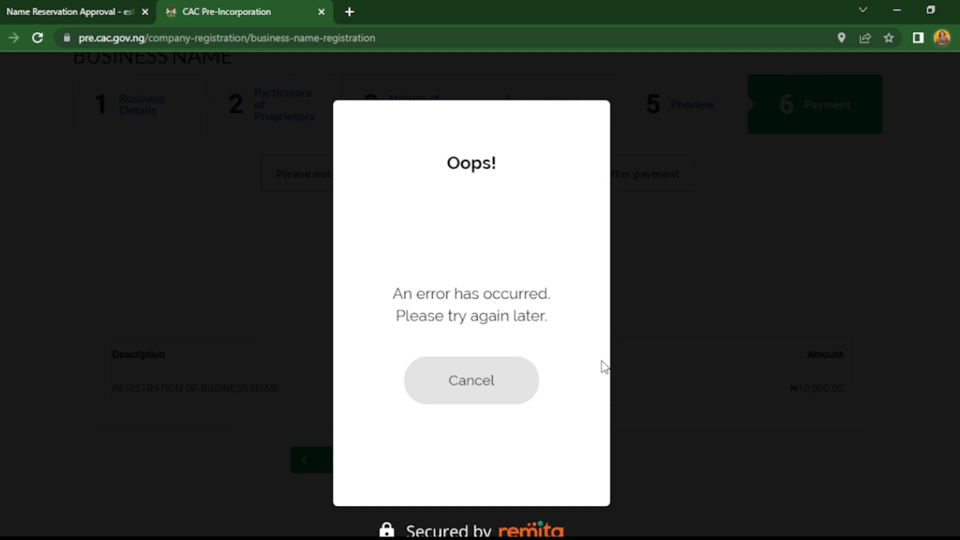
left_click(470, 369)
- Retry the Remita payment for the registration fee and cancel the transaction dialog
left_click(574, 459)
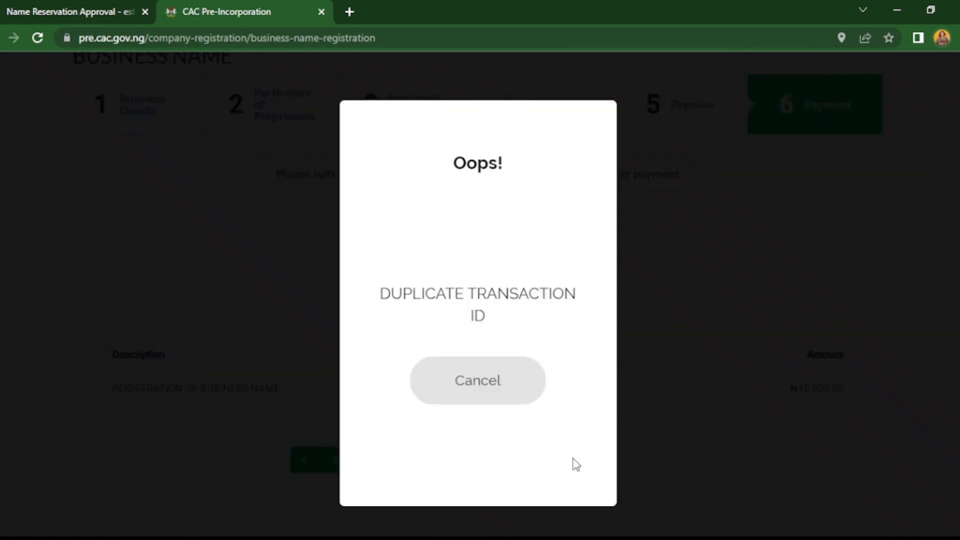
left_click(450, 365)
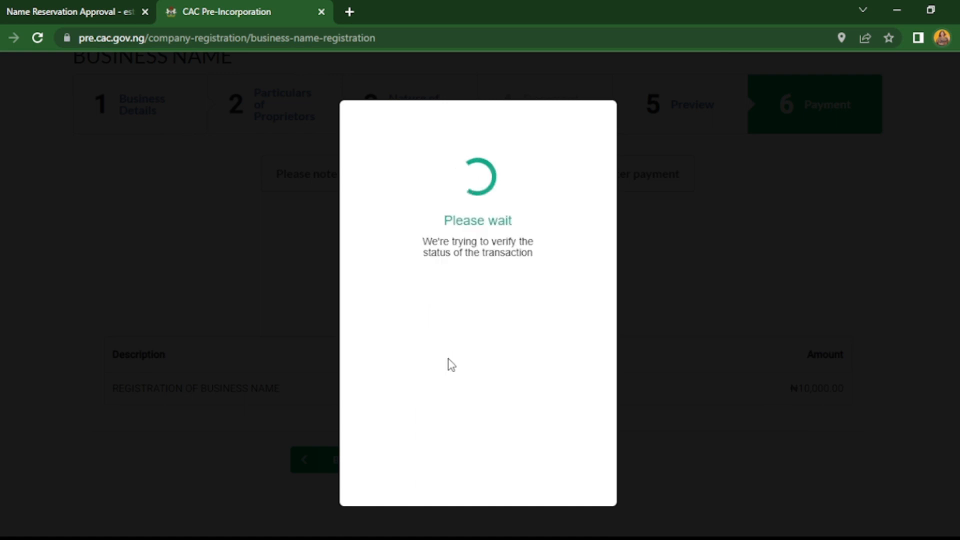